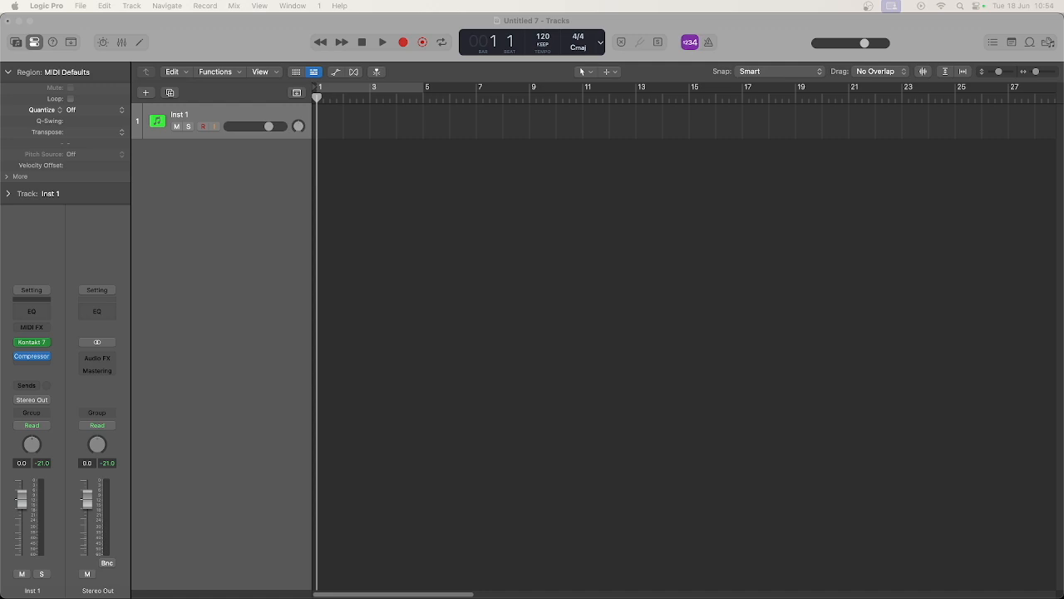
Open the Sound Library Manager, look through the additional content packages down to Apple Loops, and close it
left_click(258, 193)
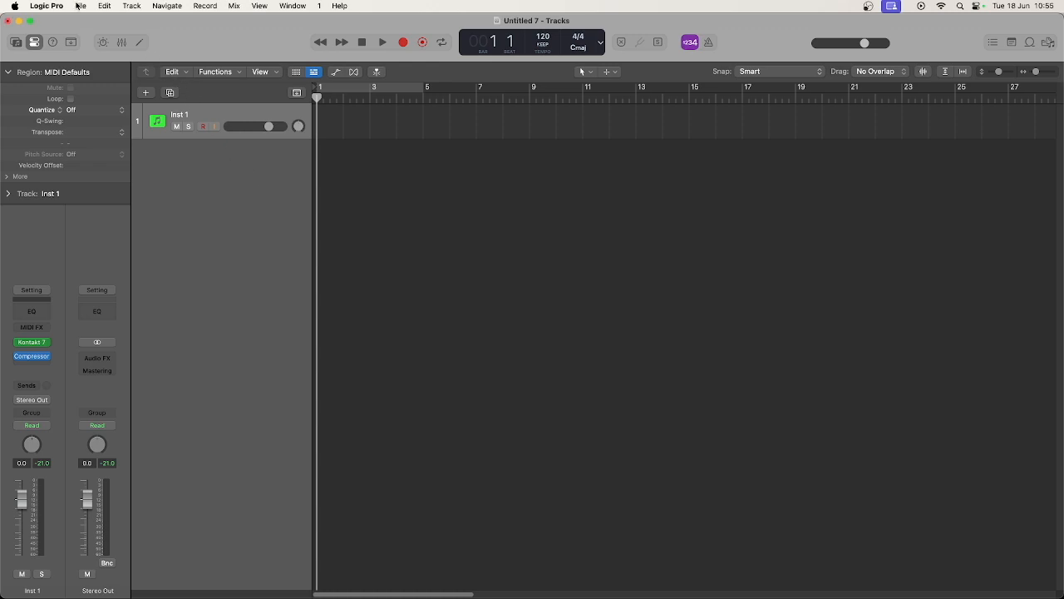
left_click(49, 5)
mouse_move(80, 83)
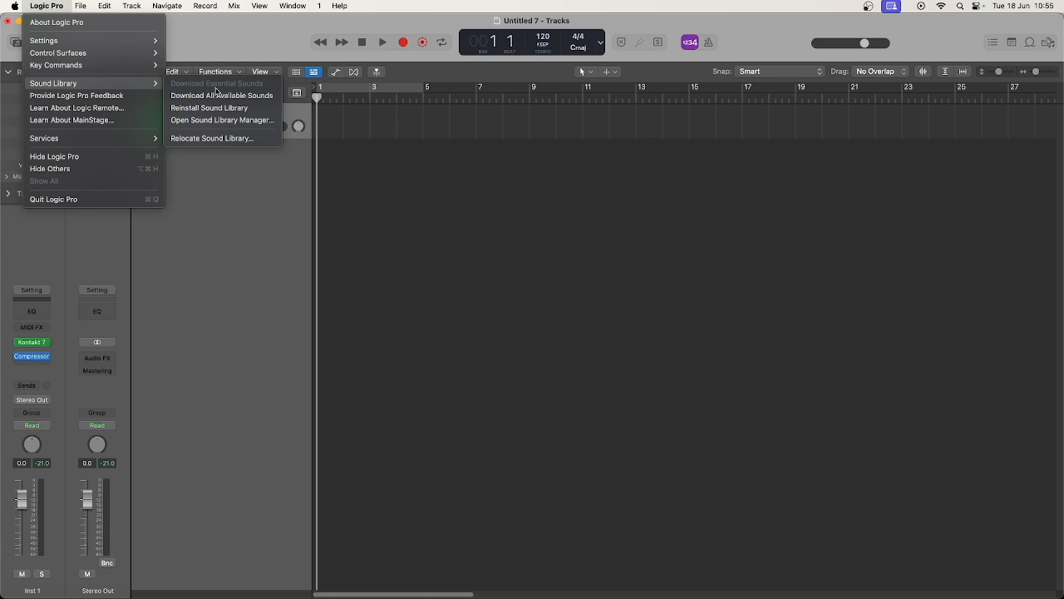
left_click(214, 121)
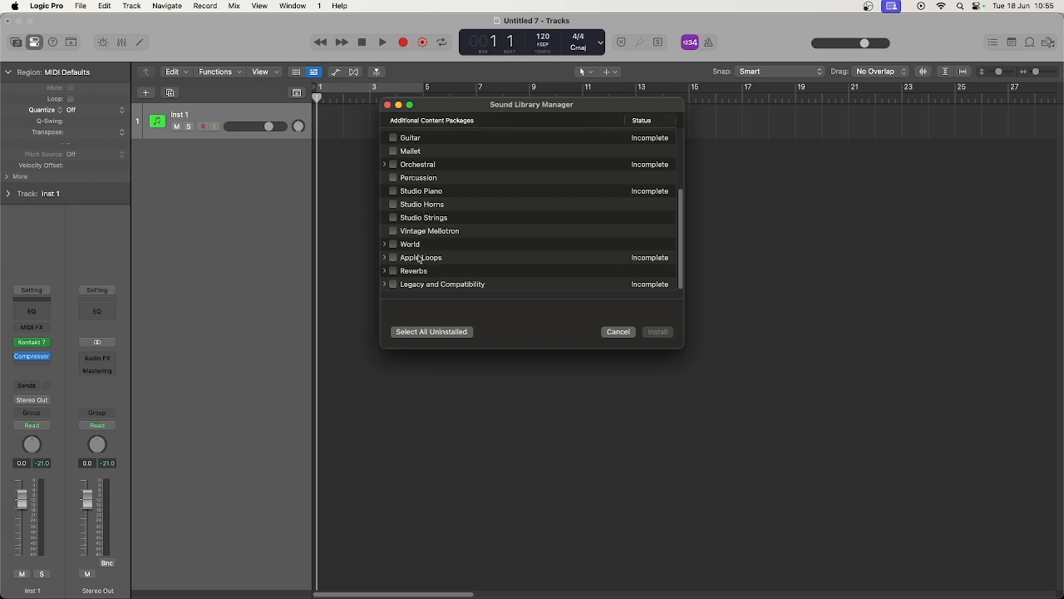
left_click(420, 258)
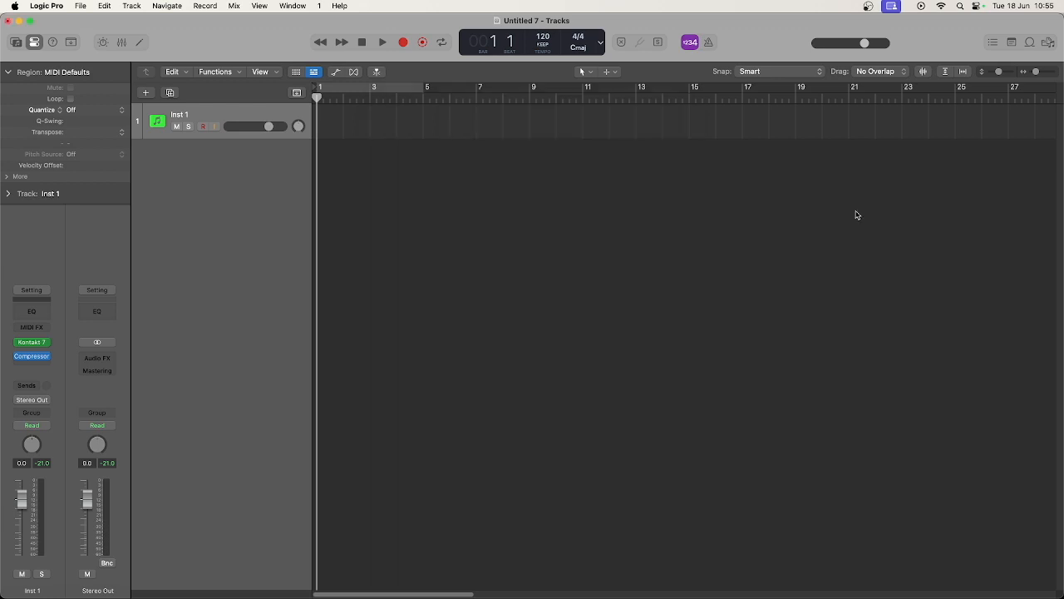
Show the Loop Browser and look through its Instrument, Genre and Descriptors filter categories
key("o")
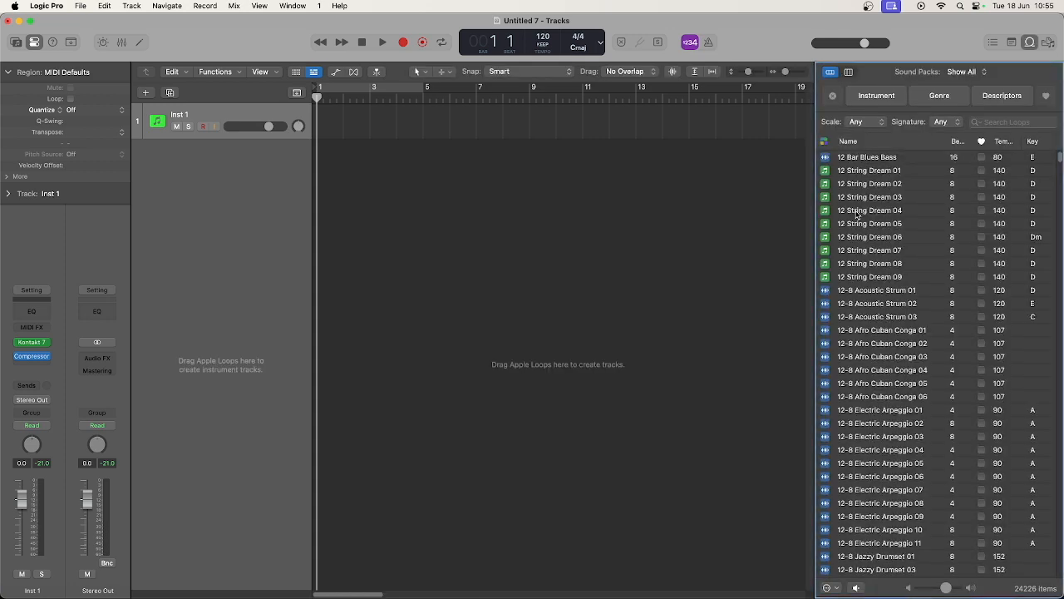
key("o")
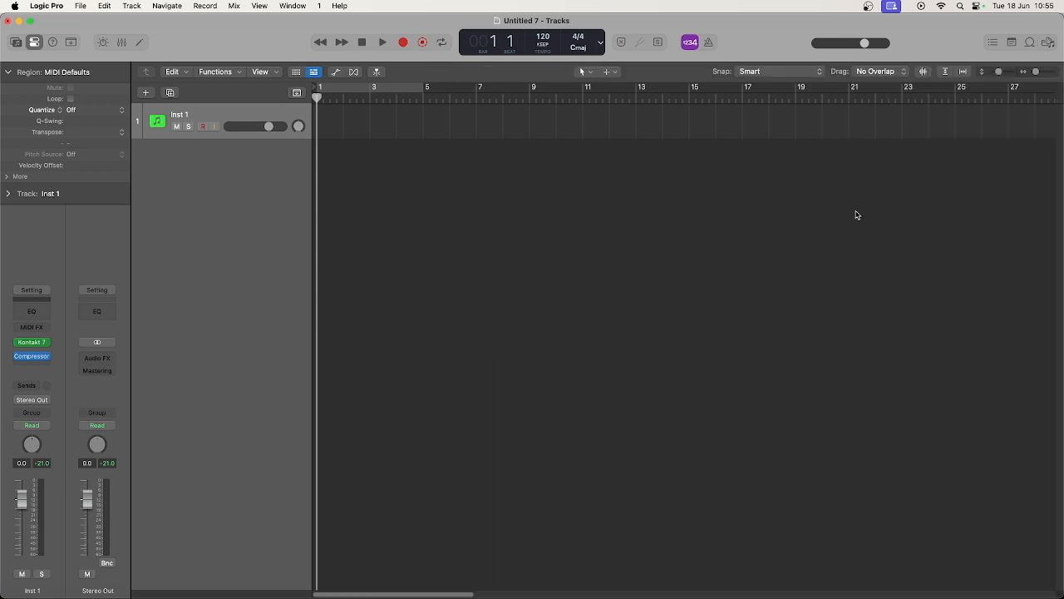
left_click(1030, 42)
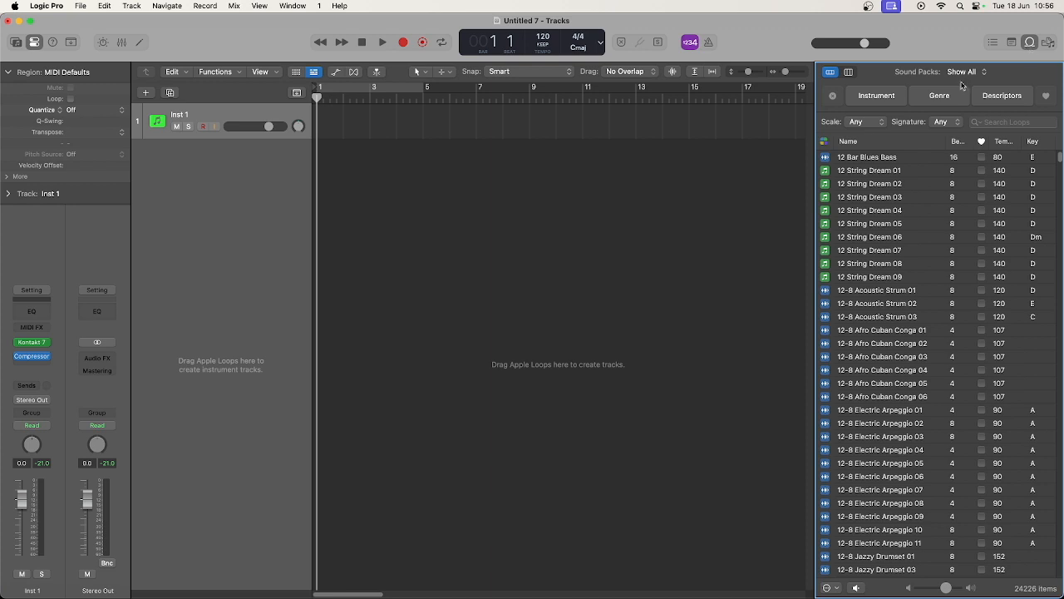
left_click(884, 102)
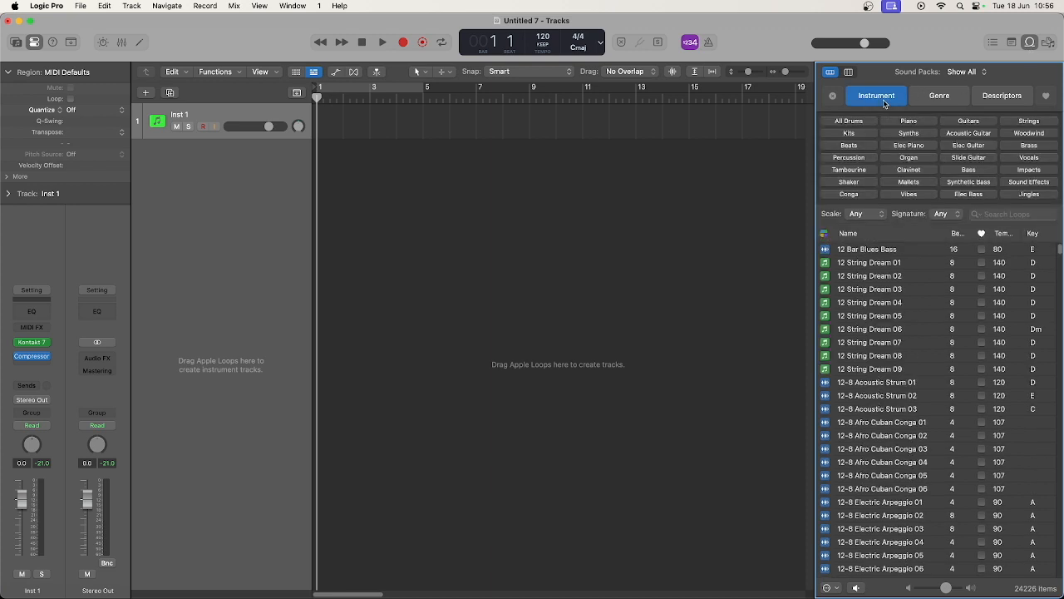
left_click(941, 104)
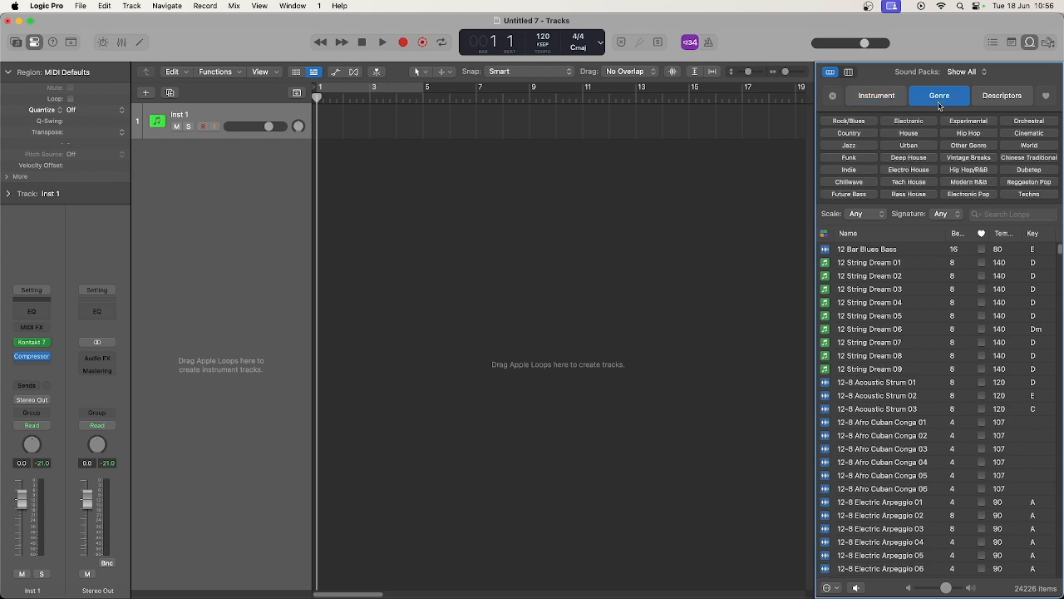
left_click(1001, 100)
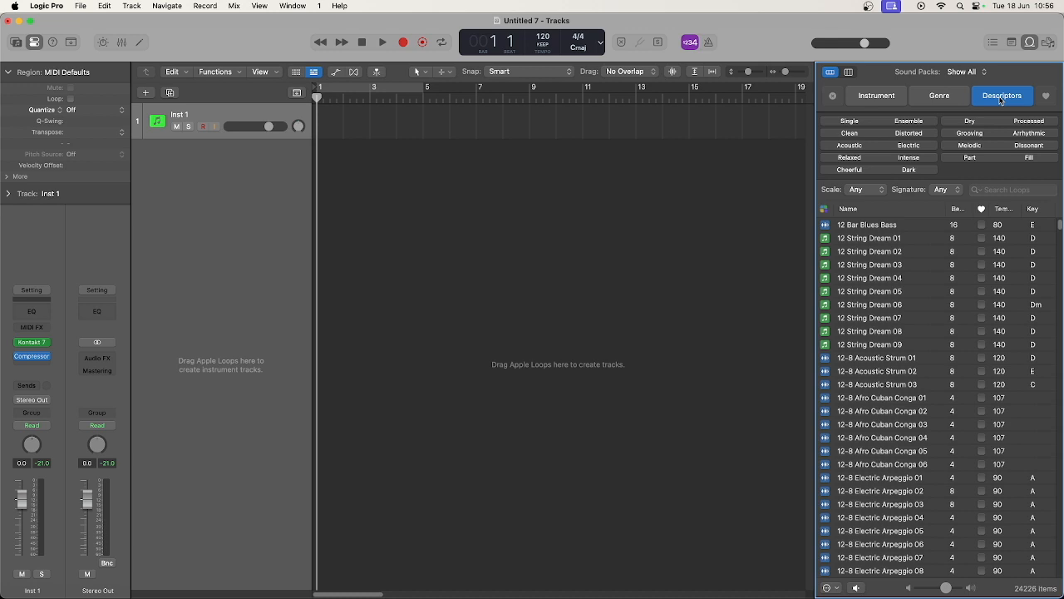
Look at the available scale, time signature and loop type filter options for the loops
left_click(880, 191)
left_click(956, 191)
left_click(956, 191)
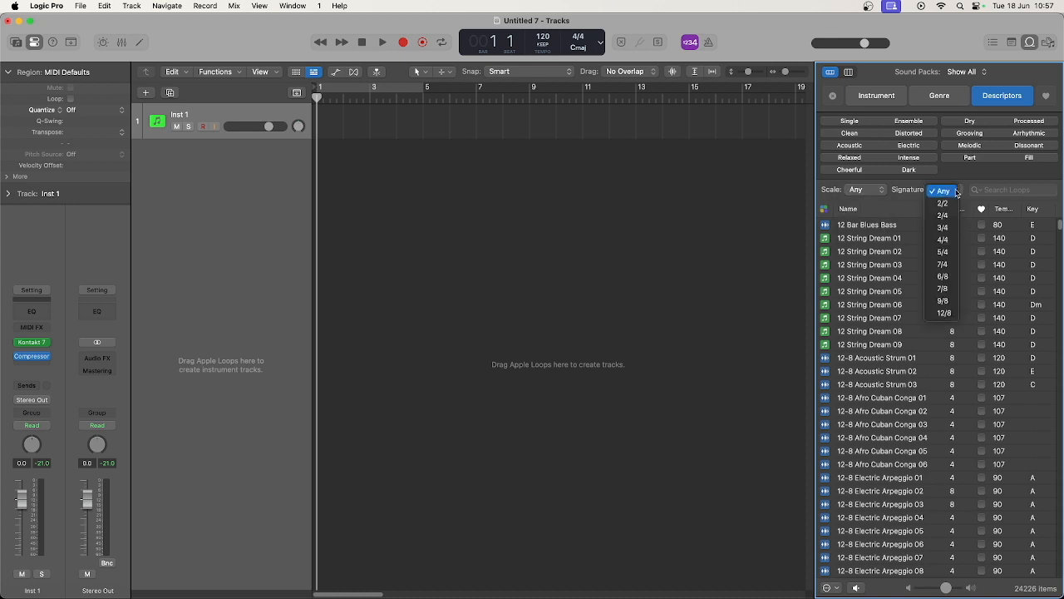
left_click(957, 192)
left_click(824, 212)
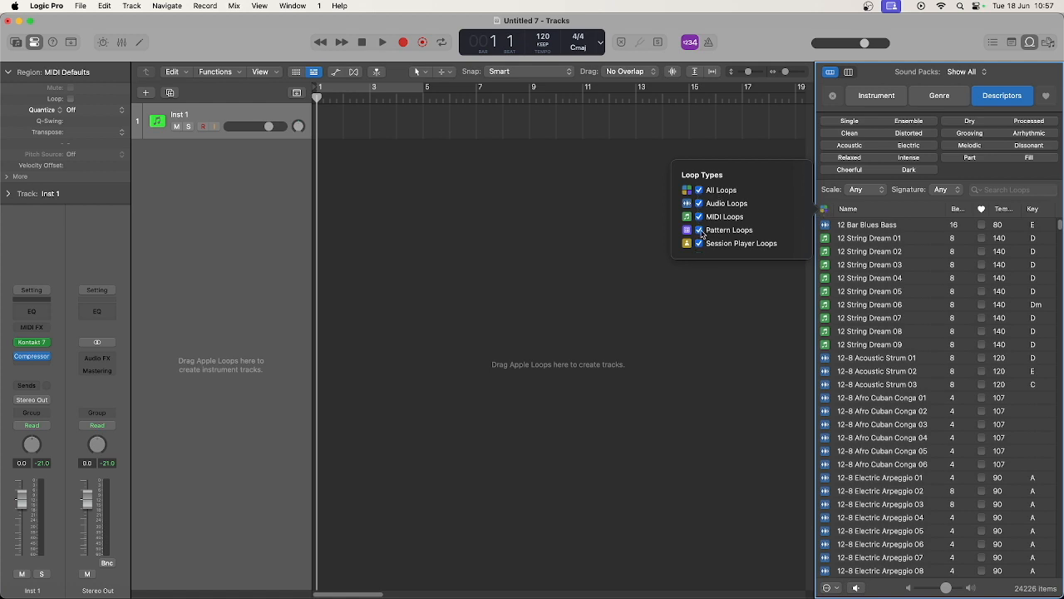
left_click(875, 210)
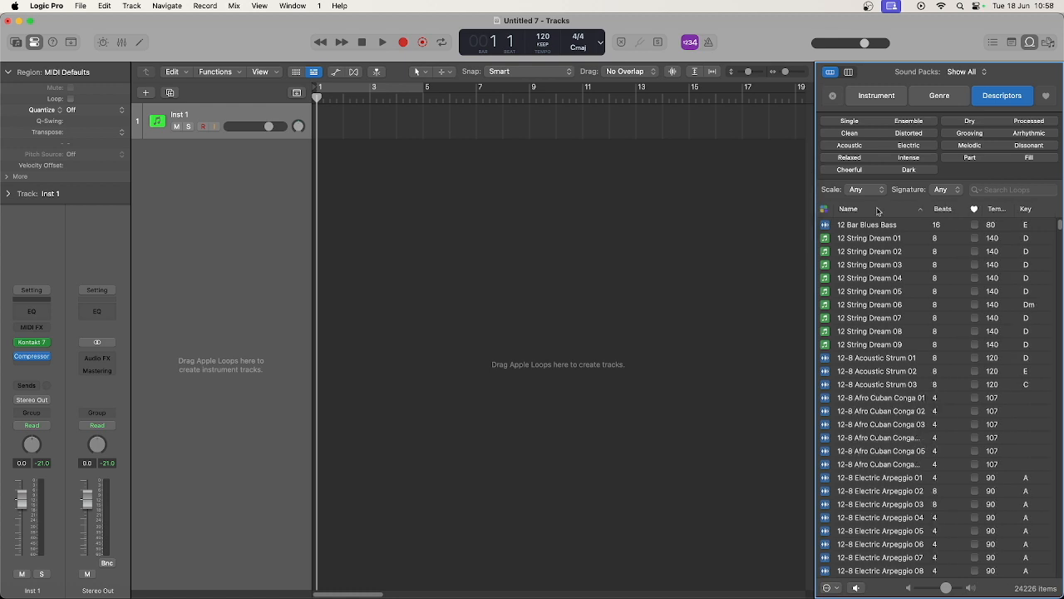
Sort the loops by beats, key and name in turn, and toggle the favourite mark of 12 Bar Blues Bass on and off
left_click(944, 209)
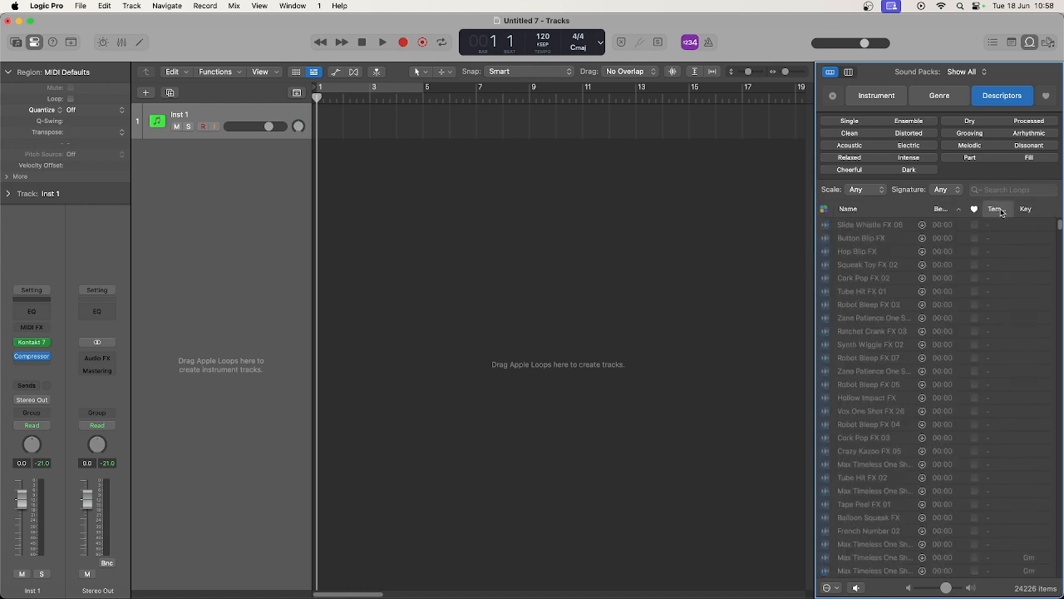
left_click(1033, 210)
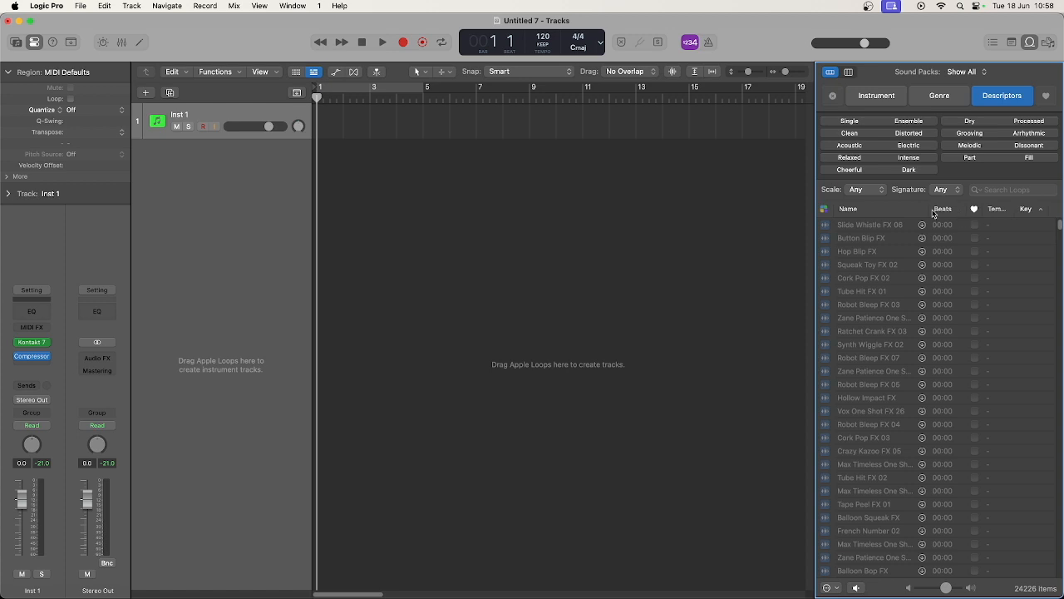
left_click(884, 213)
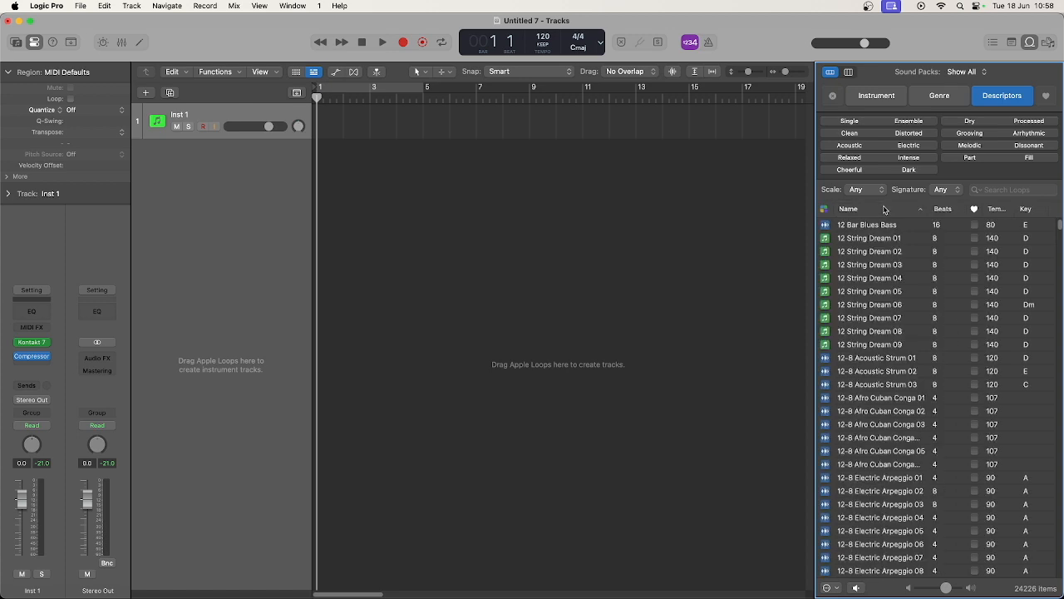
left_click(975, 225)
left_click(975, 225)
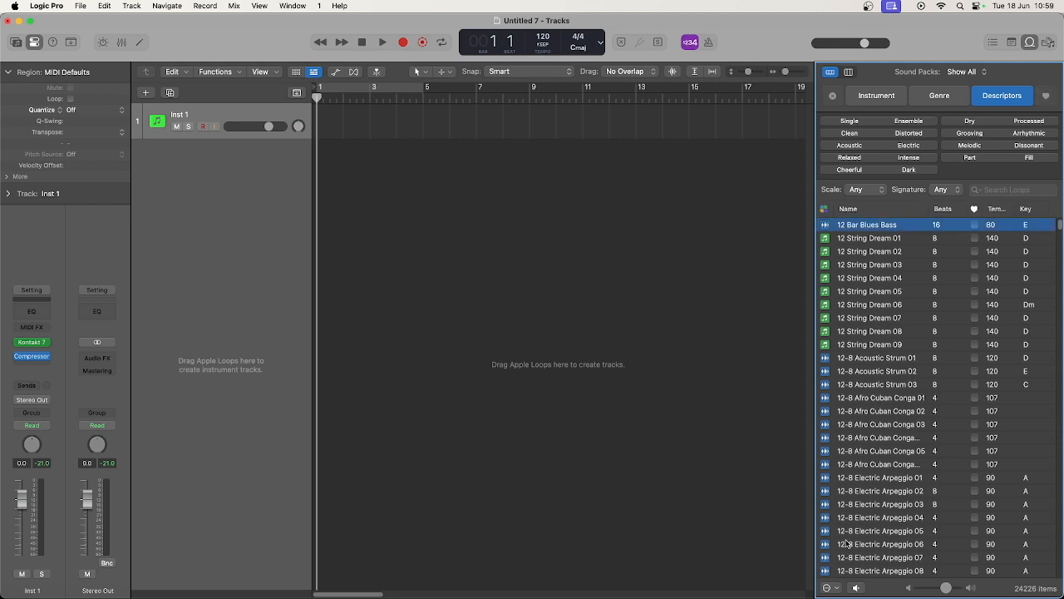
Set the preview playback key for loops to F#
left_click(827, 588)
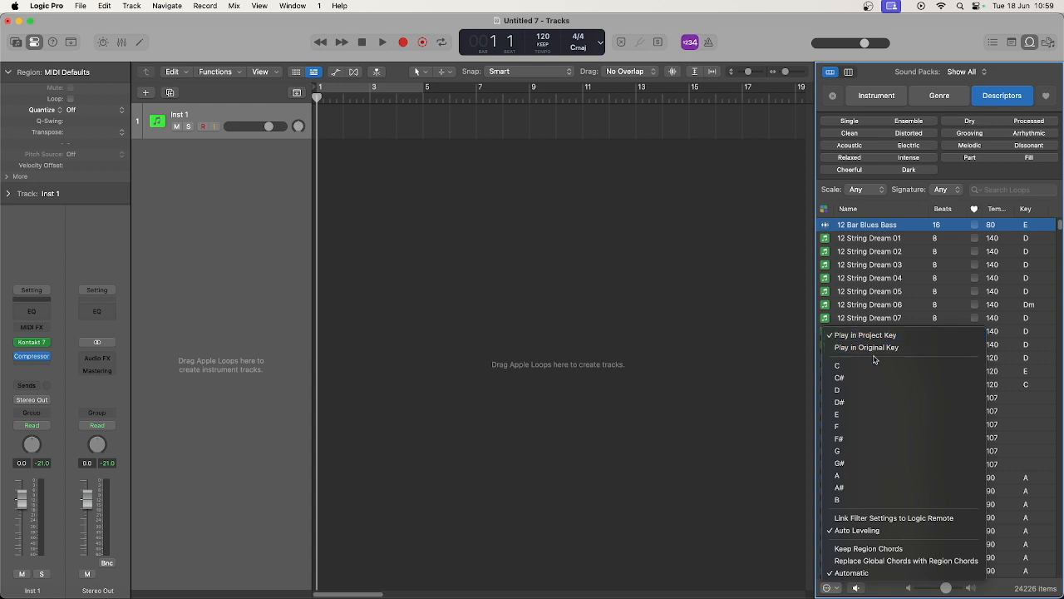
left_click(865, 440)
Filter the loops by the Guitars instrument and the Rock/Blues genre
left_click(871, 100)
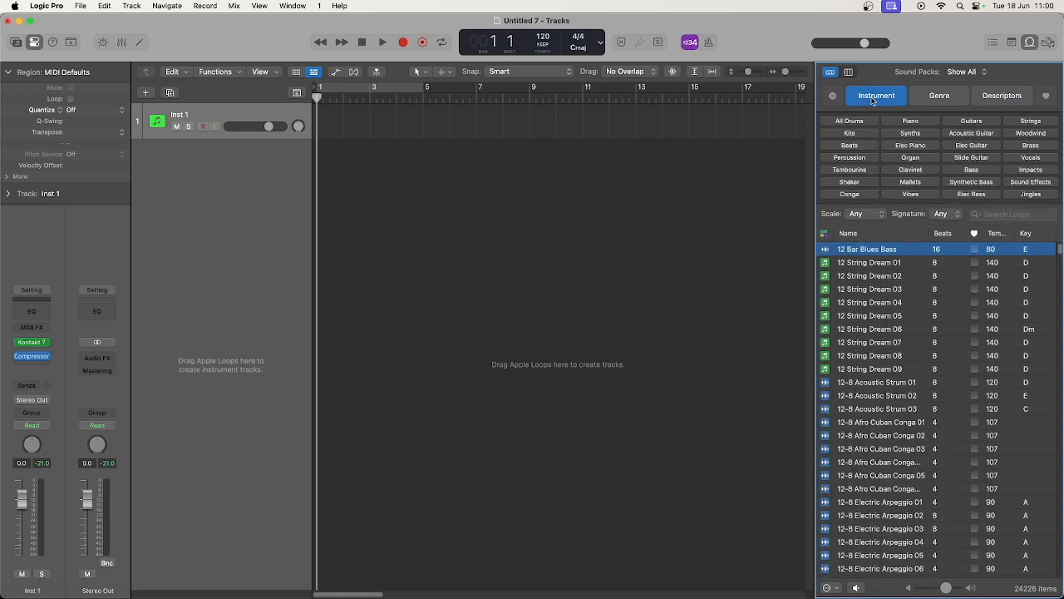
left_click(956, 123)
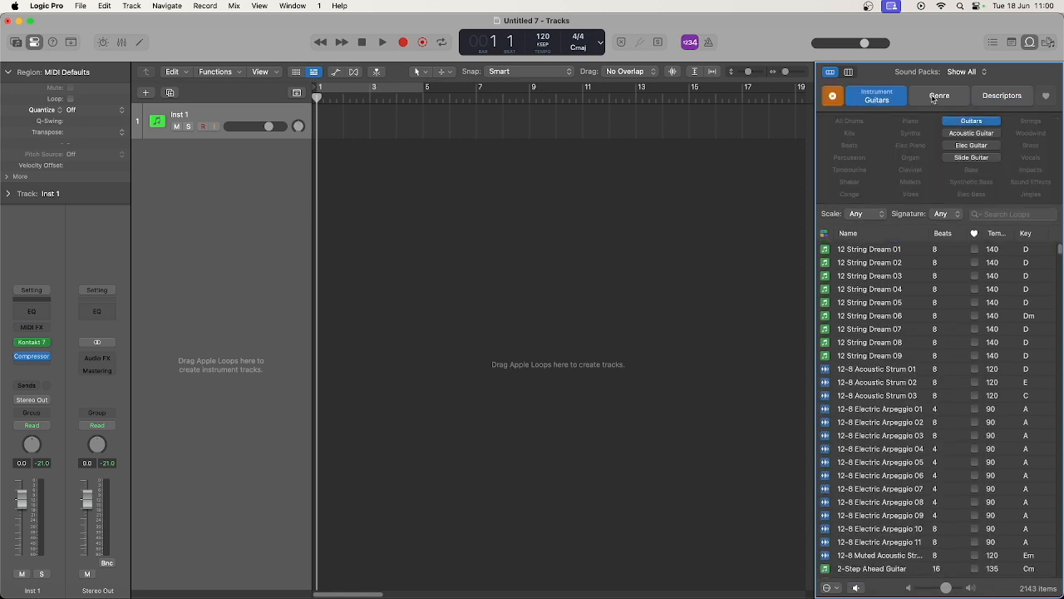
left_click(934, 97)
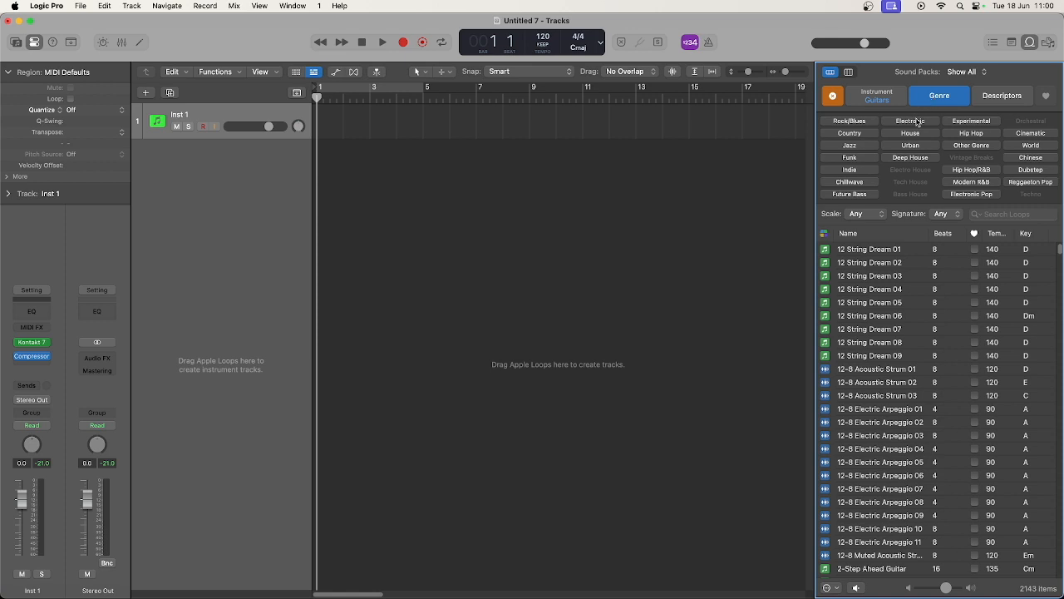
left_click(850, 121)
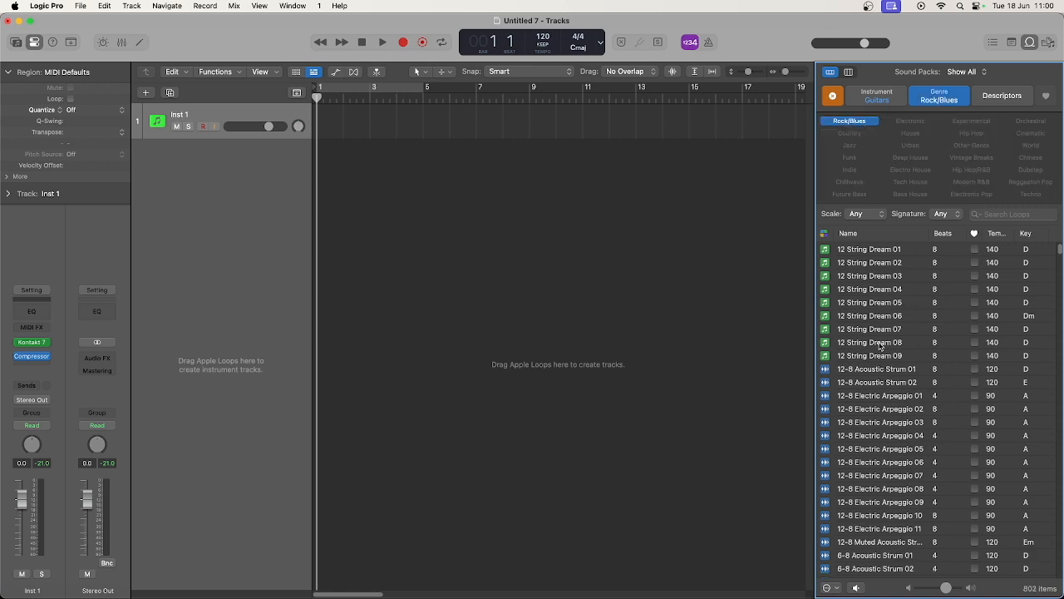
Preview the loops 12-8 Electric Arpeggio 11, the 12-8 muted acoustic one below it, and 6-8 Acoustic Strum 01
scroll(823, 362, "down", 5)
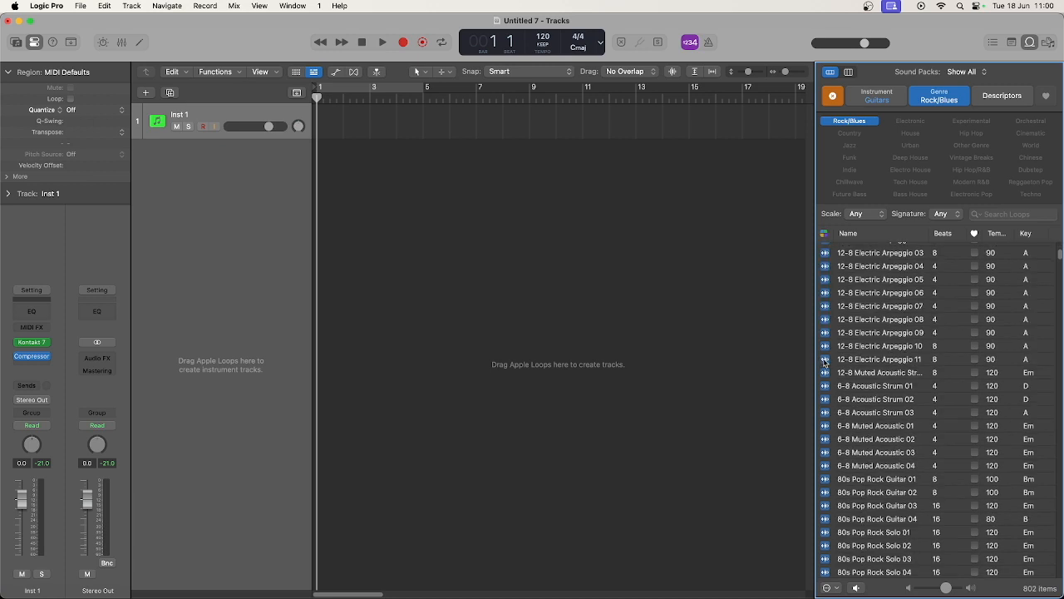
left_click(824, 363)
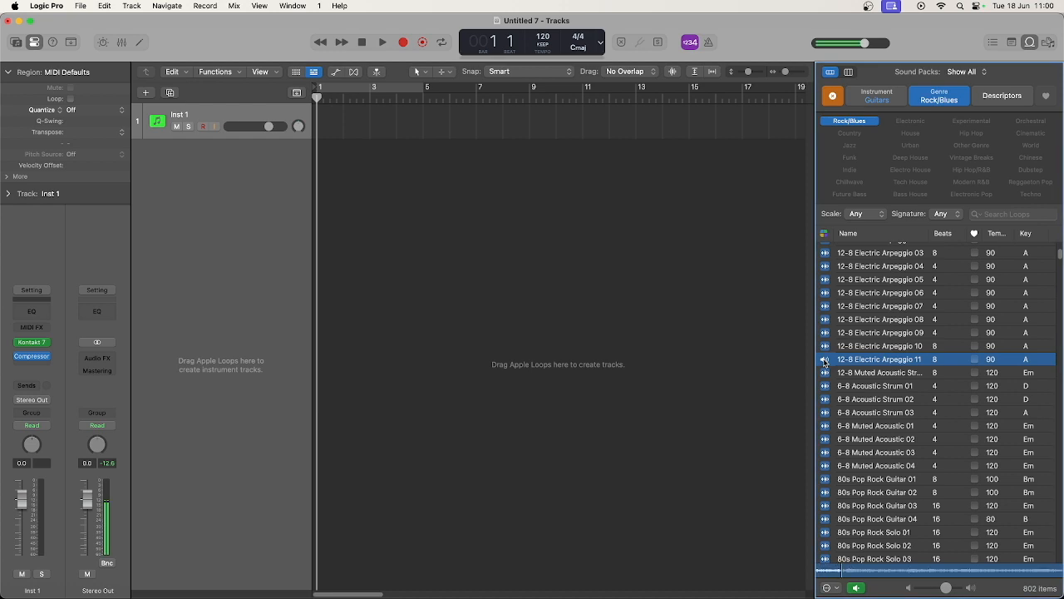
left_click(826, 374)
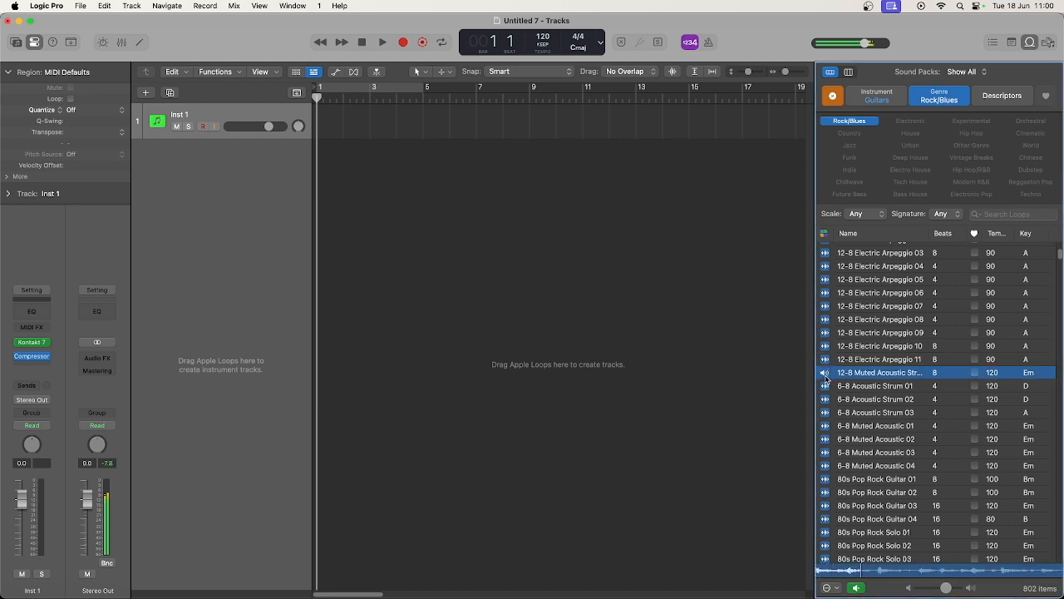
left_click(824, 386)
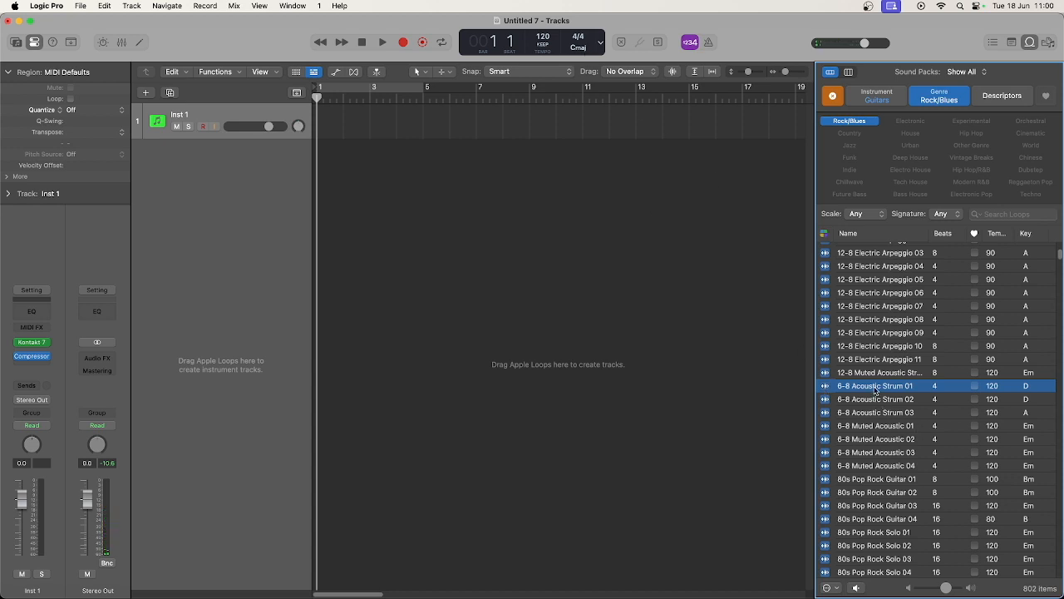
Add the 6-8 Acoustic Strum 01 loop at bar 2 on a new track below Inst 1 and play it back
left_click_drag(875, 388, 332, 176)
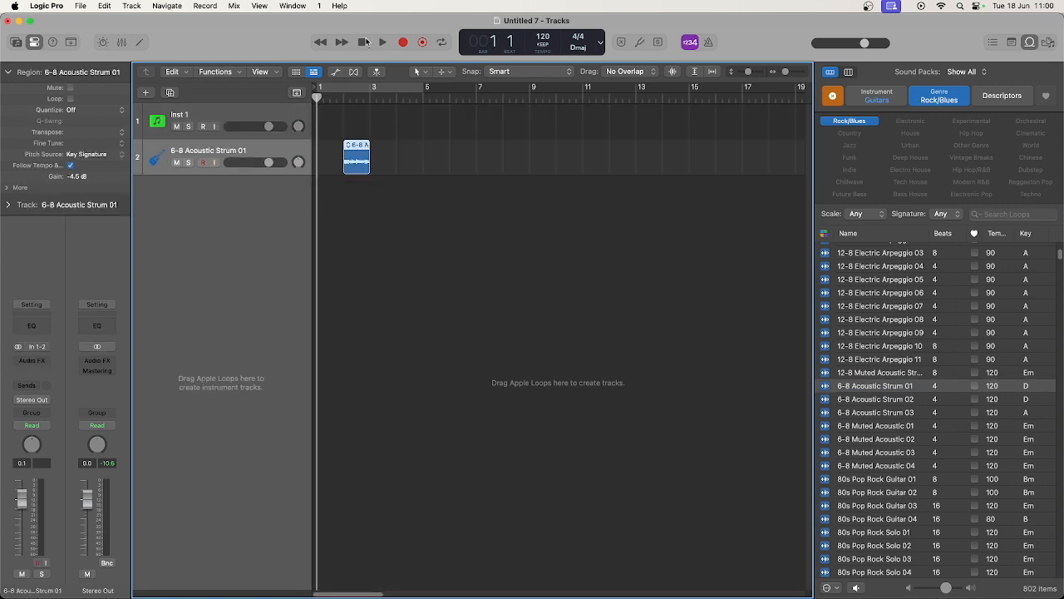
left_click(342, 95)
left_click(382, 43)
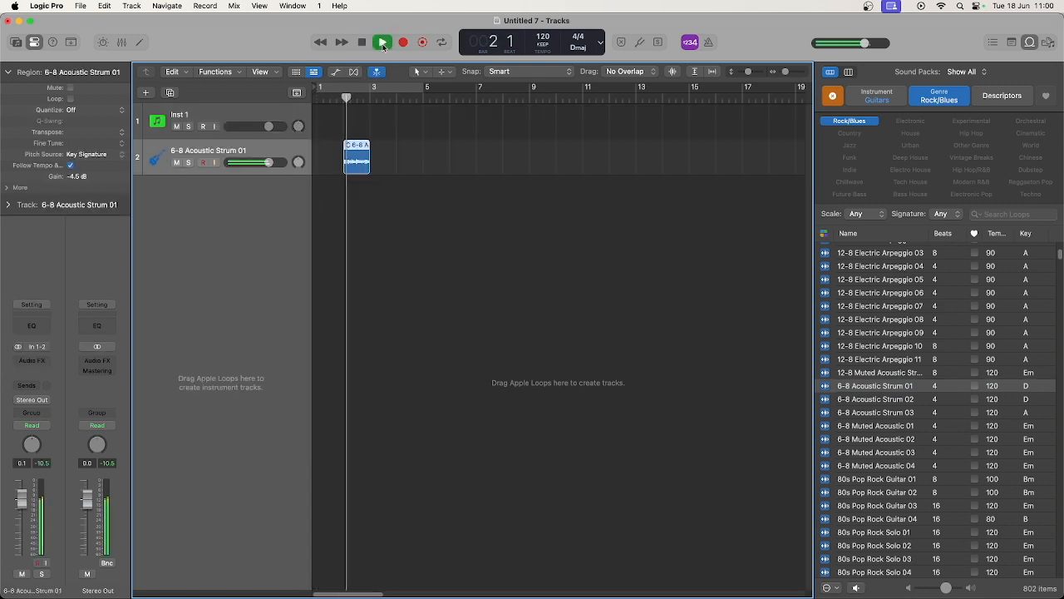
left_click(363, 43)
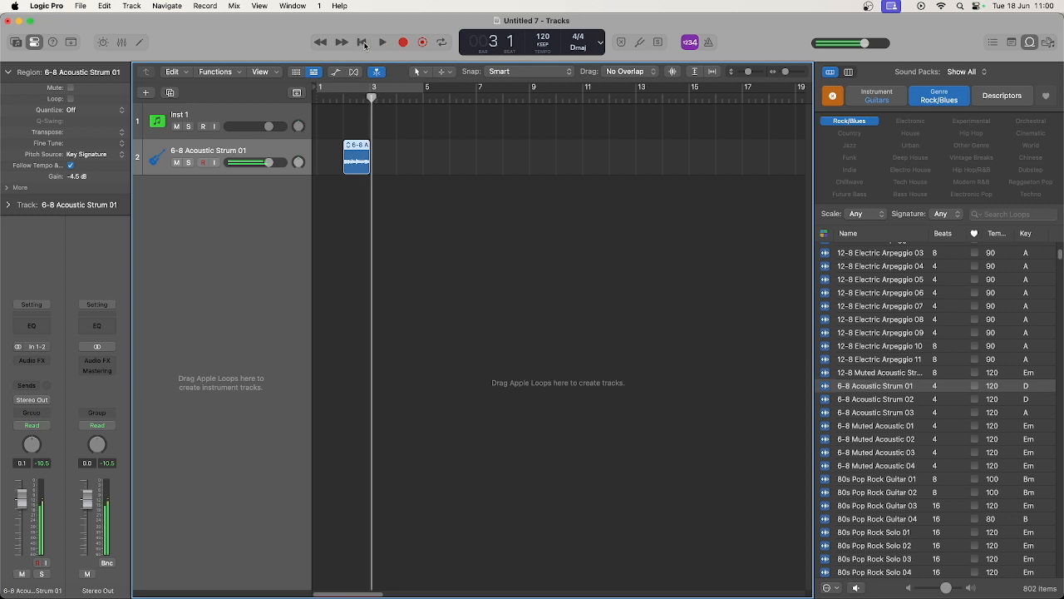
Remove the Rock/Blues and Guitars filters and search the loops for "disco"
left_click(852, 127)
left_click(870, 99)
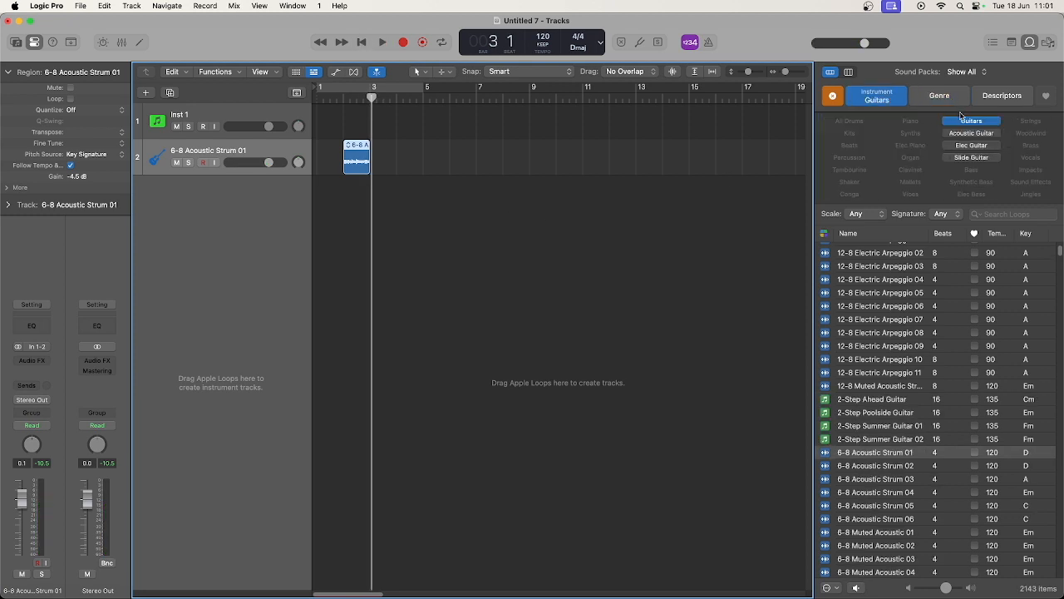
left_click(960, 125)
left_click(1002, 215)
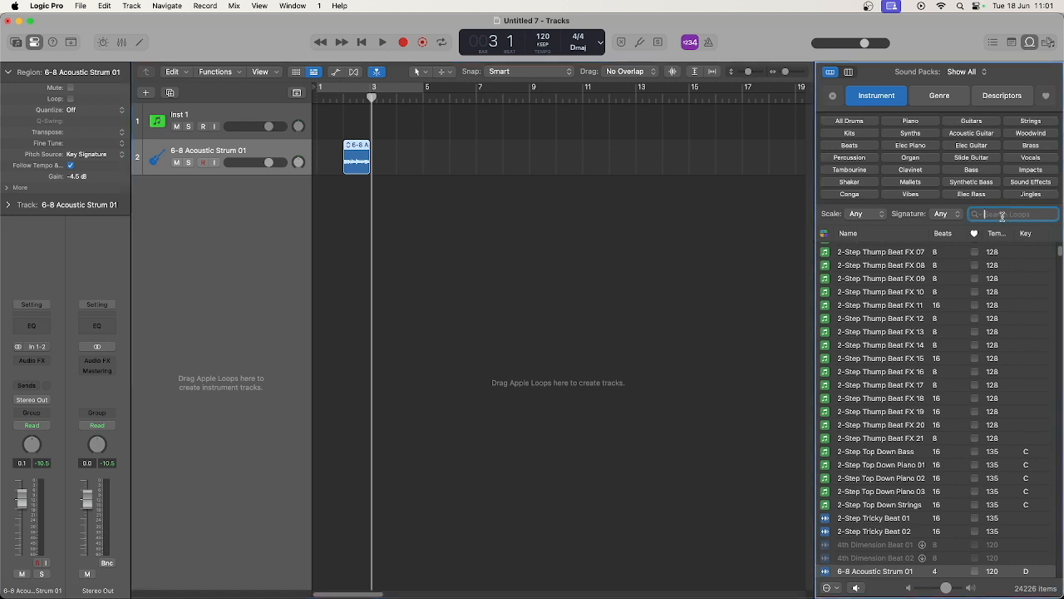
type("di")
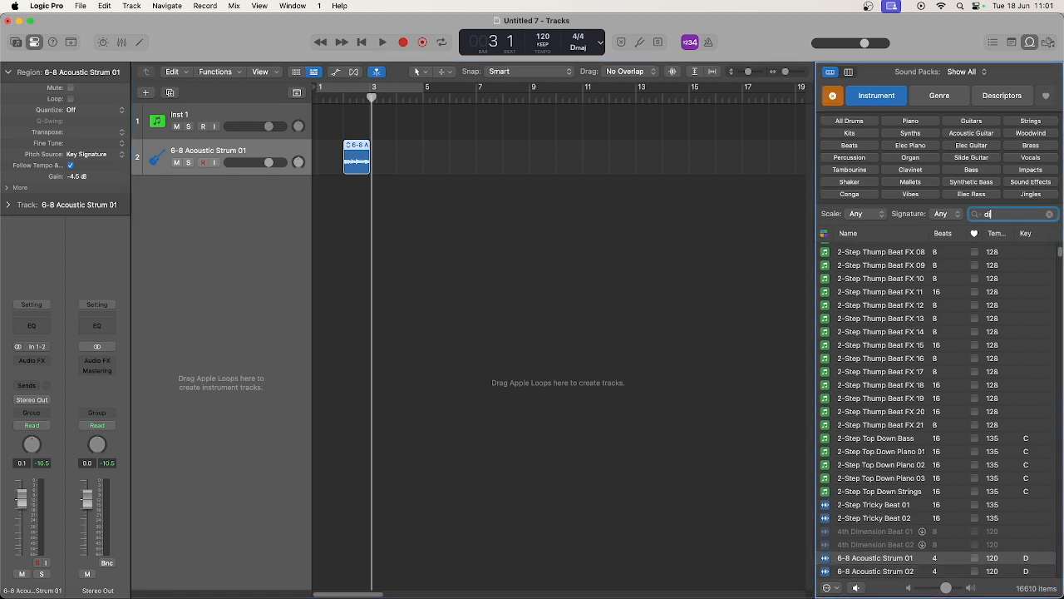
type("sco")
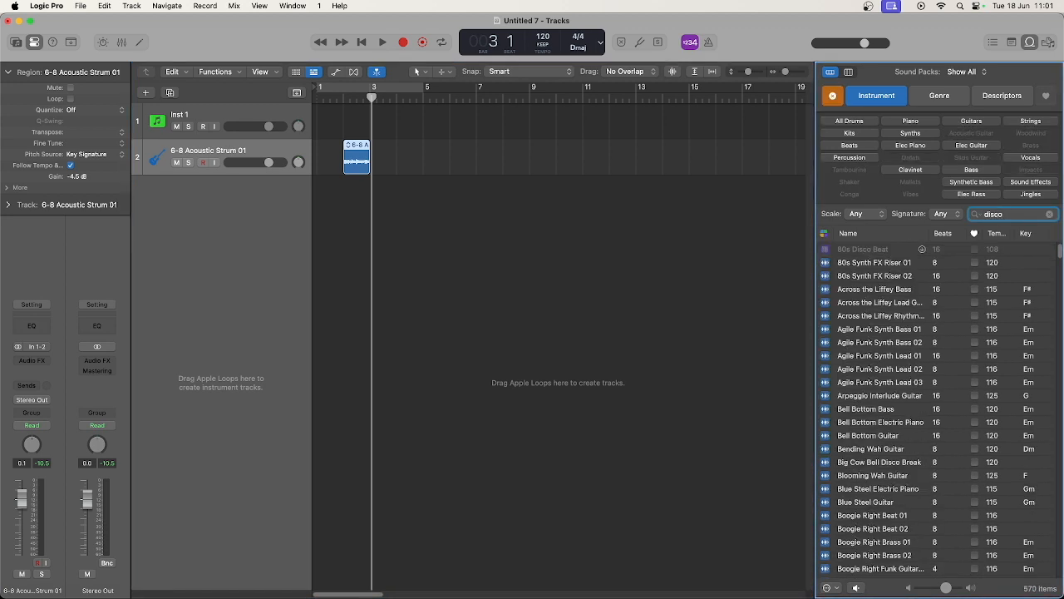
Preview some of the disco loops, including a Boogie Right funk guitar loop and Boogie Right Synth Stabs
scroll(909, 349, "down", 6)
left_click(909, 347)
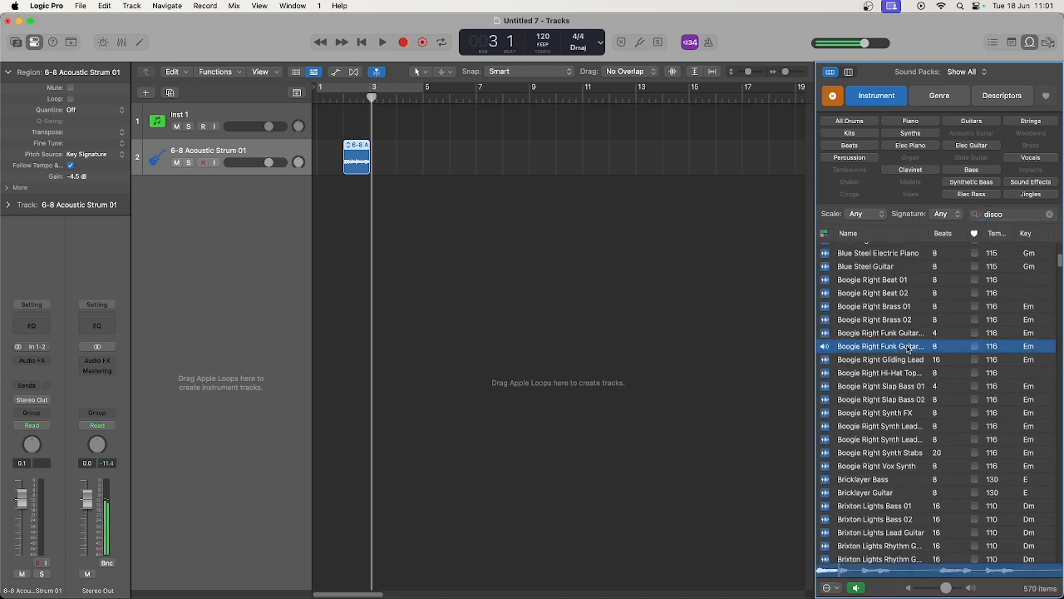
scroll(904, 395, "down", 3)
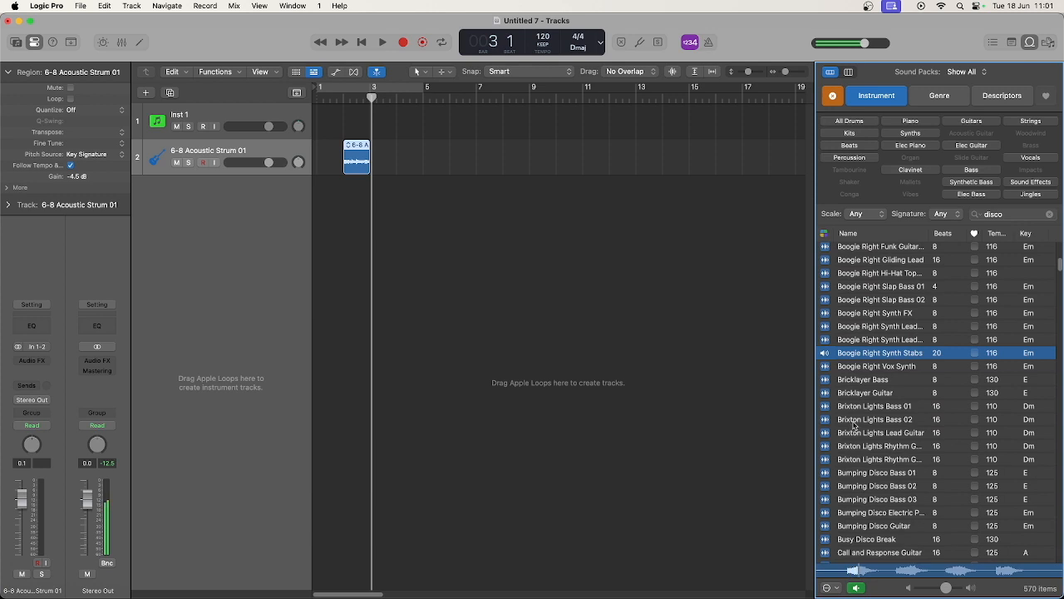
Preview the Brixton Lights Bass 02 loop, stop it, and look further through the disco loops
left_click(854, 421)
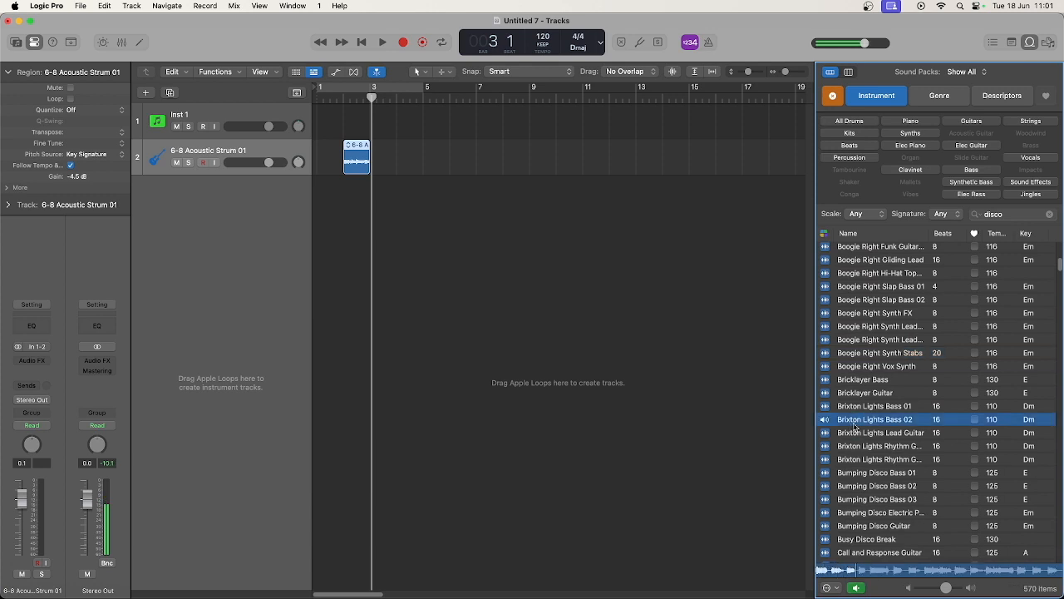
left_click(857, 422)
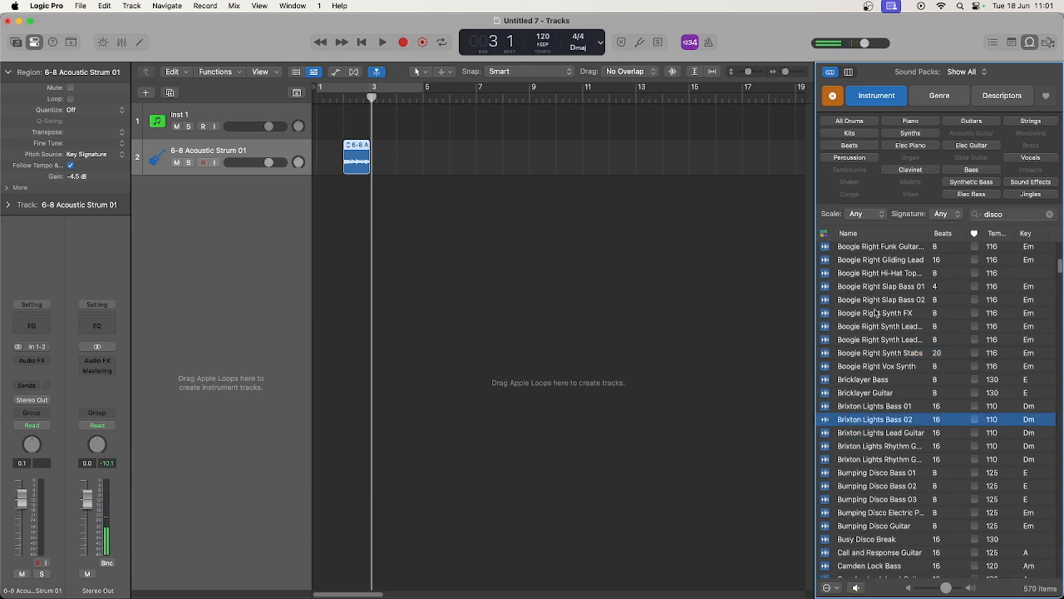
scroll(887, 348, "down", 10)
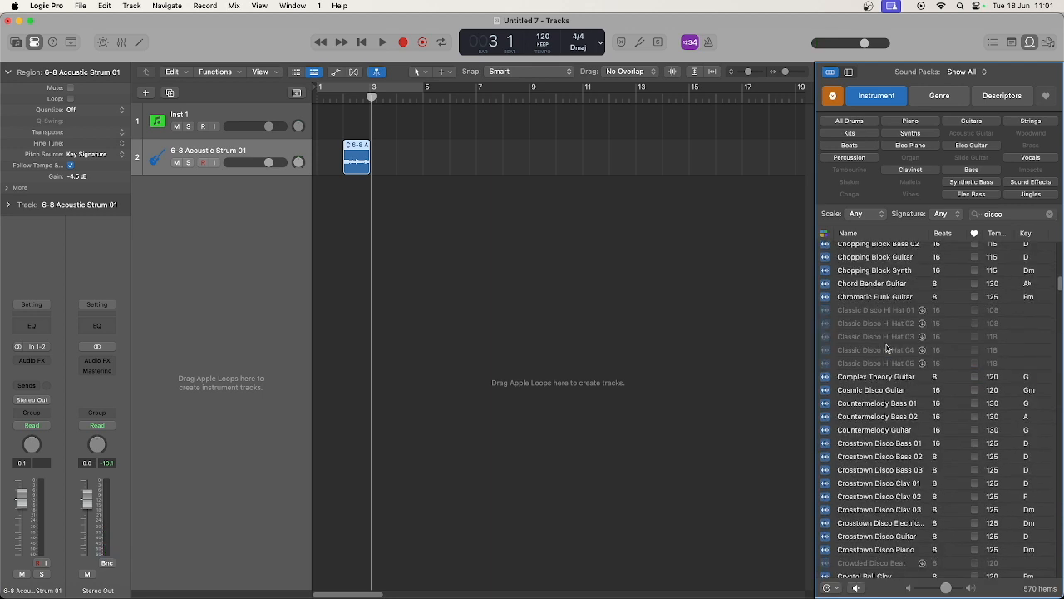
Filter the loops to Synths without the disco search and add 80s Dance Bass Synth 19 at bar 2 on a new track
left_click(911, 133)
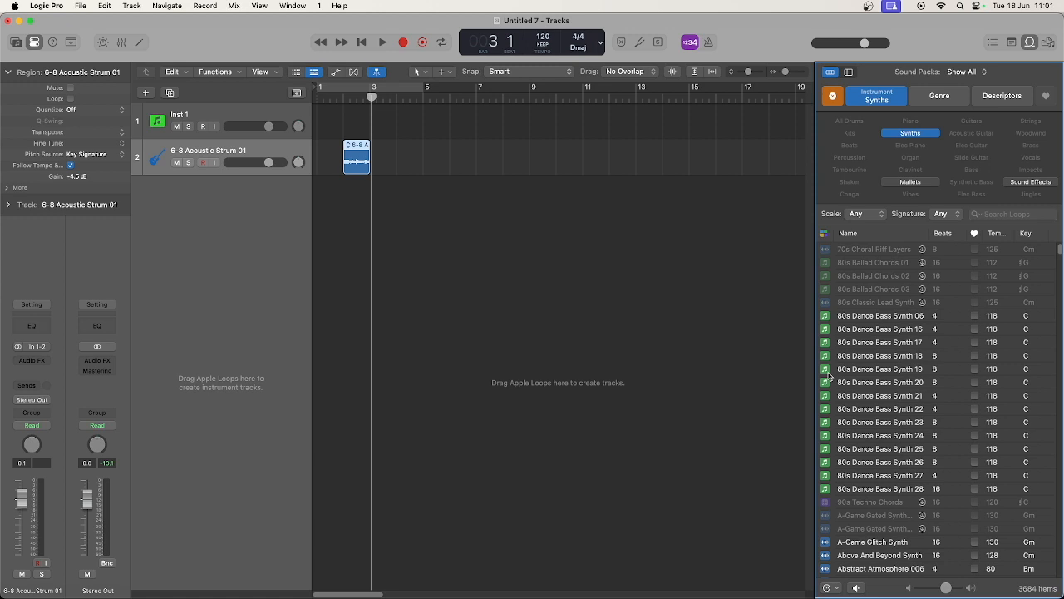
left_click_drag(828, 375, 343, 226)
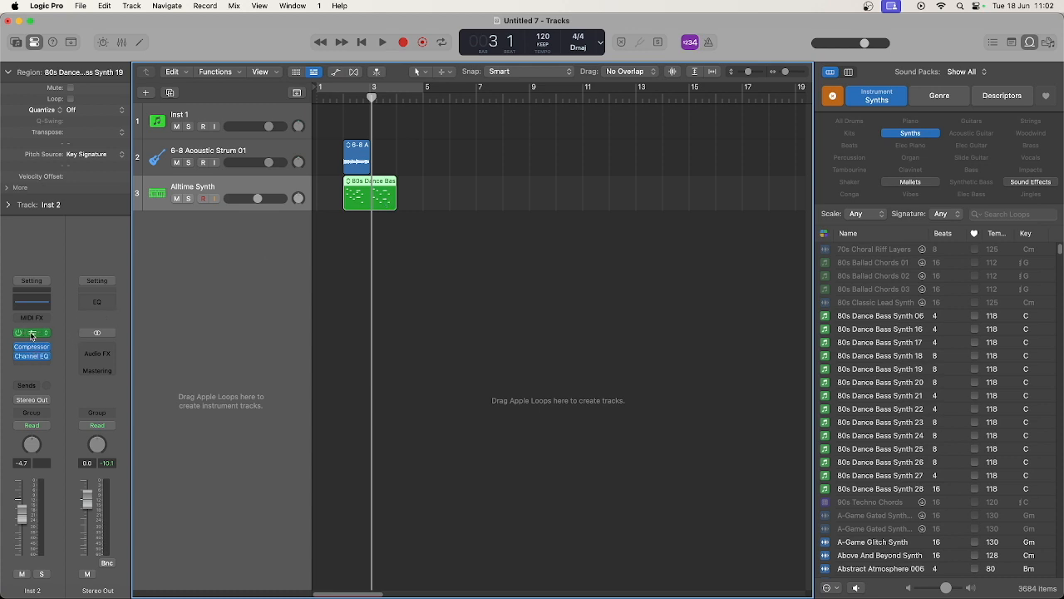
Mute the 6-8 Acoustic Strum 01 track and play the new bass synth loop from bar 2
left_click(176, 163)
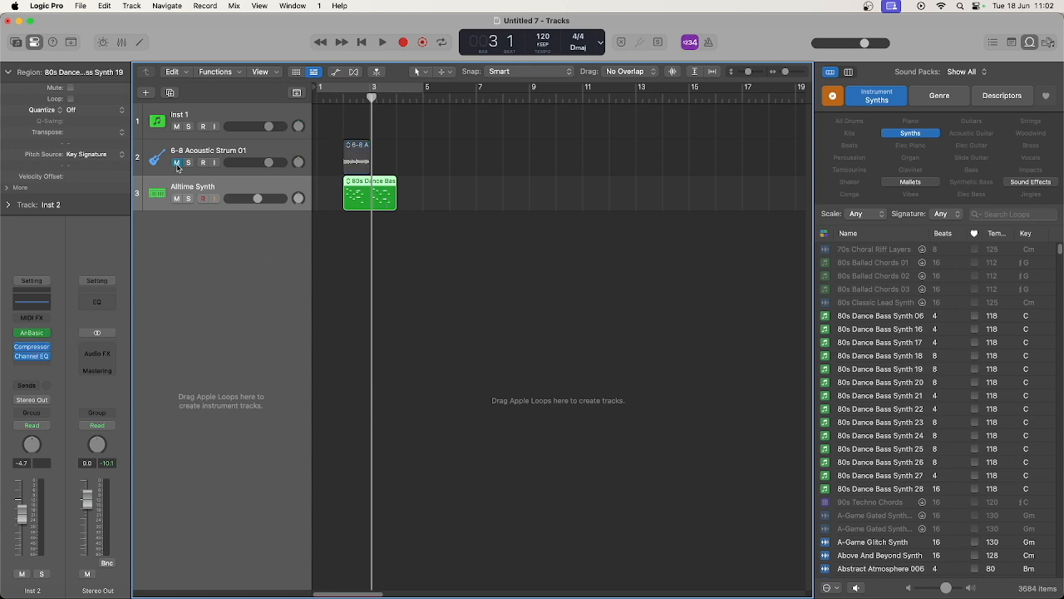
left_click(346, 97)
key("space")
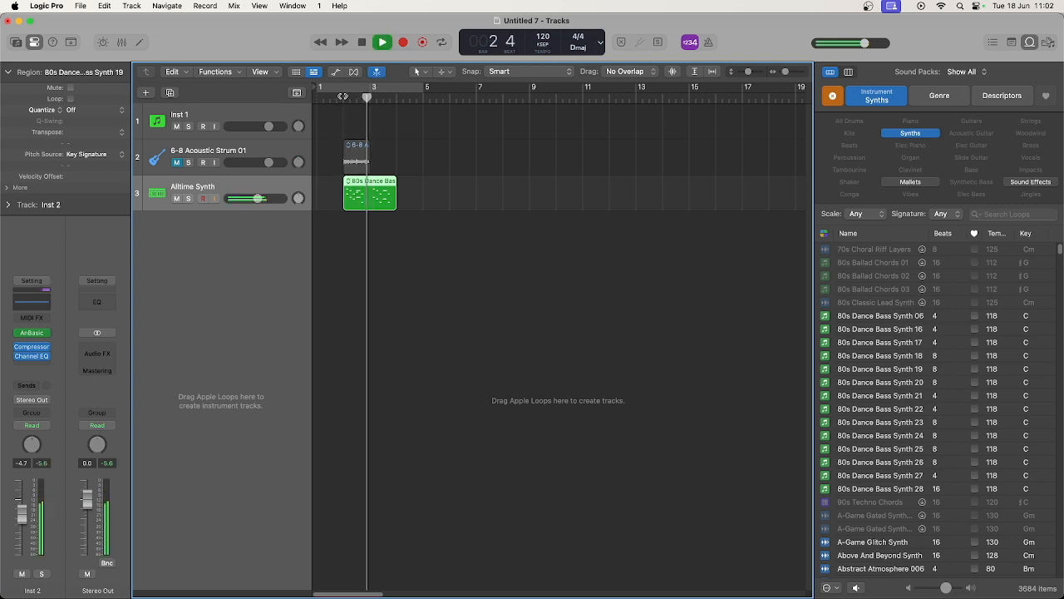
key("space")
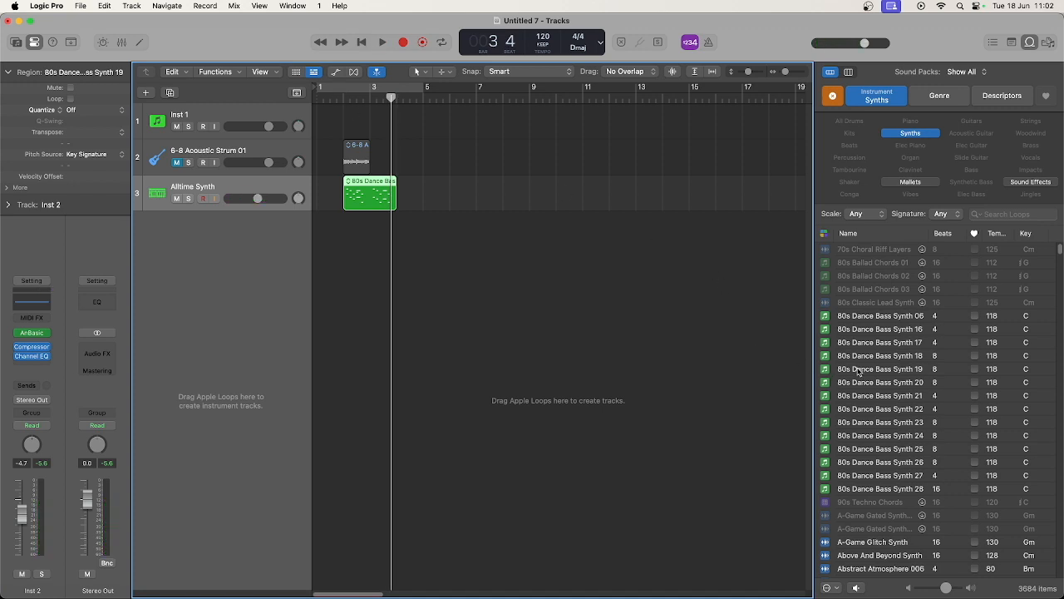
Add 80s Dance Bass Synth 19 to the 6-8 Acoustic Strum 01 audio track at bar 5 and play it back unmuted
left_click_drag(859, 371, 434, 163)
left_click_drag(434, 164, 434, 164)
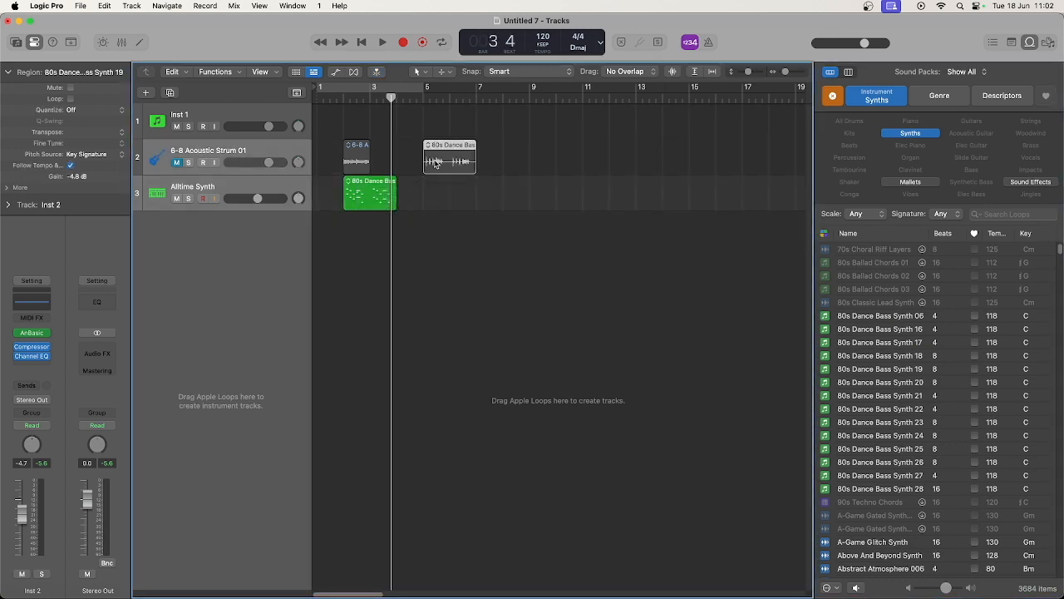
left_click(423, 98)
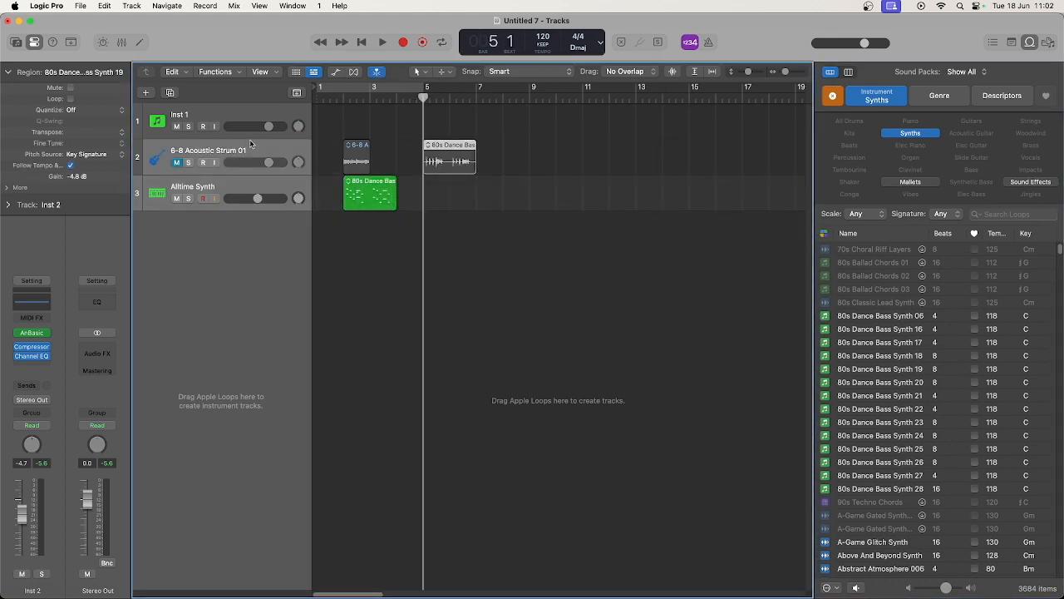
left_click(183, 158)
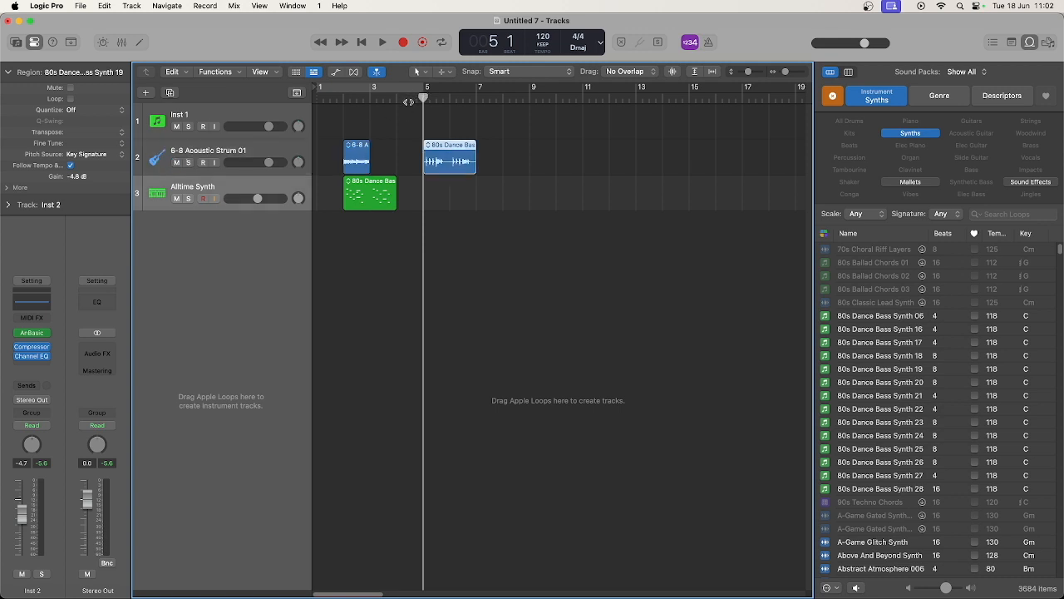
key("space")
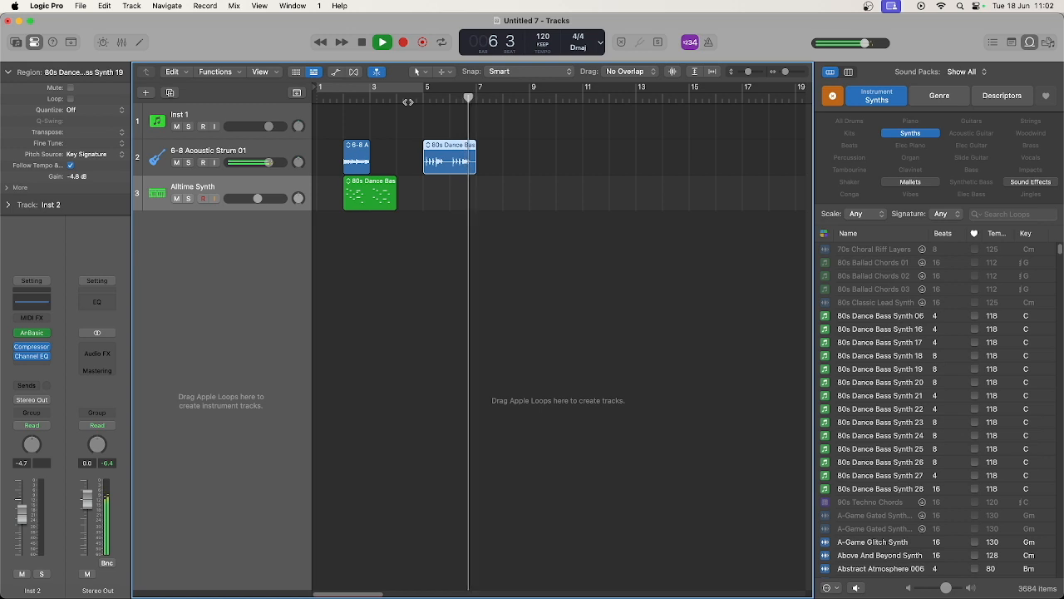
key("space")
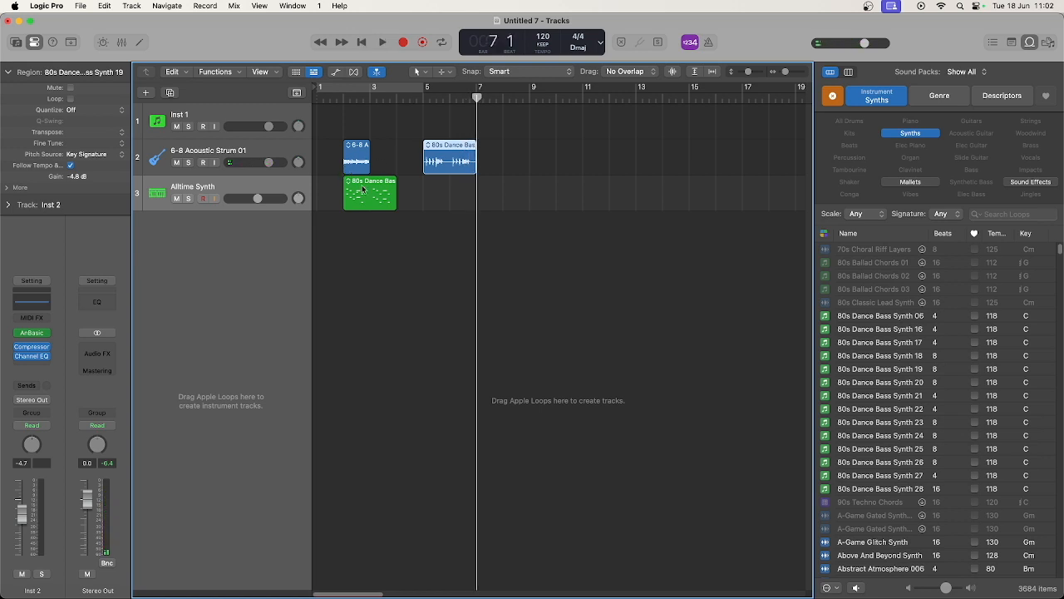
Open the bass synth region on the Alltime Synth track in the Piano Roll and audition it there
left_click(375, 186)
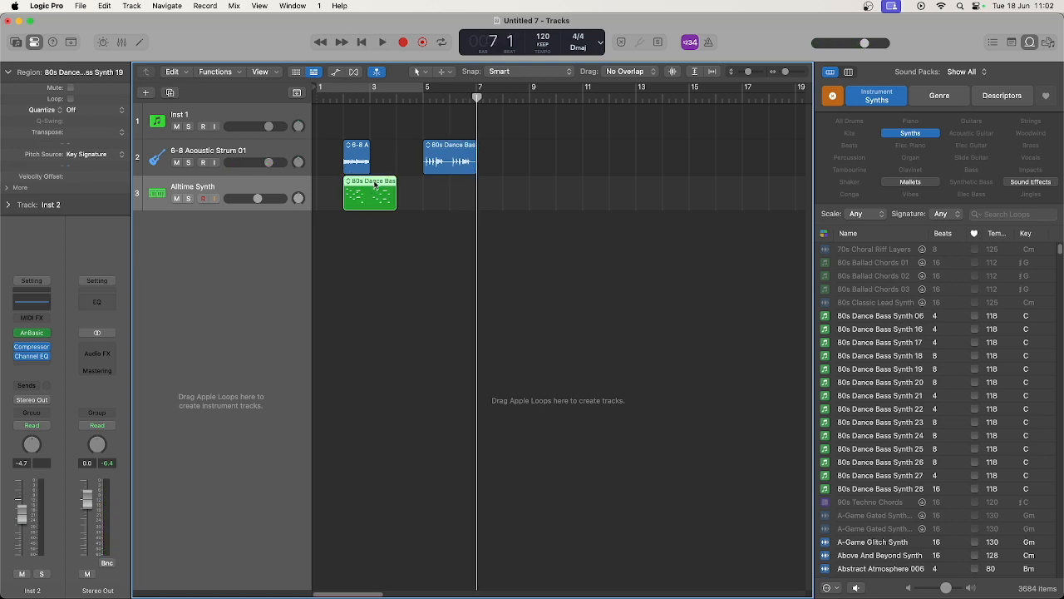
double_click(375, 186)
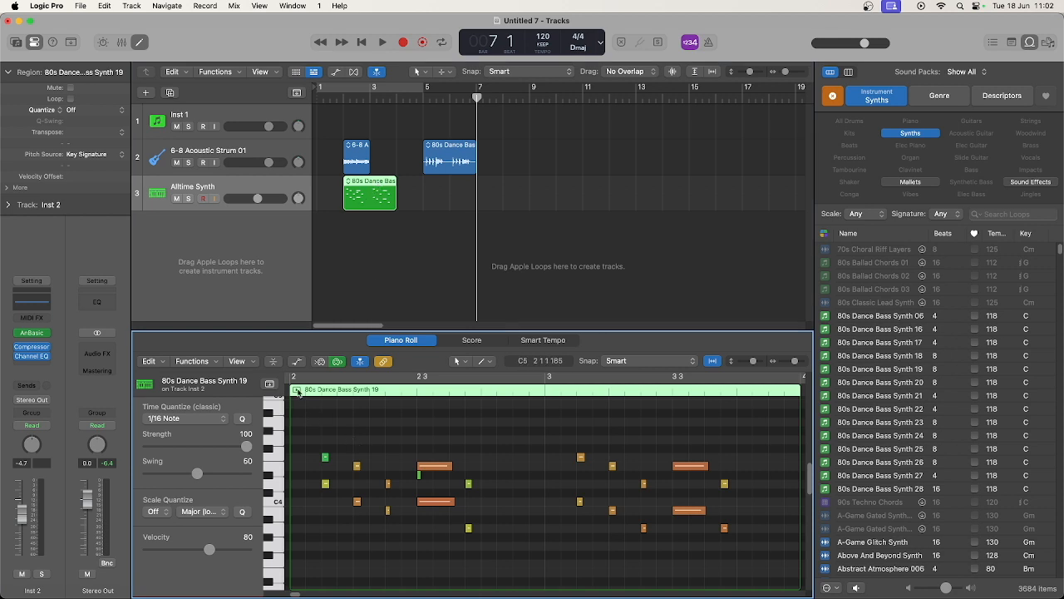
left_click(296, 390)
left_click(296, 390)
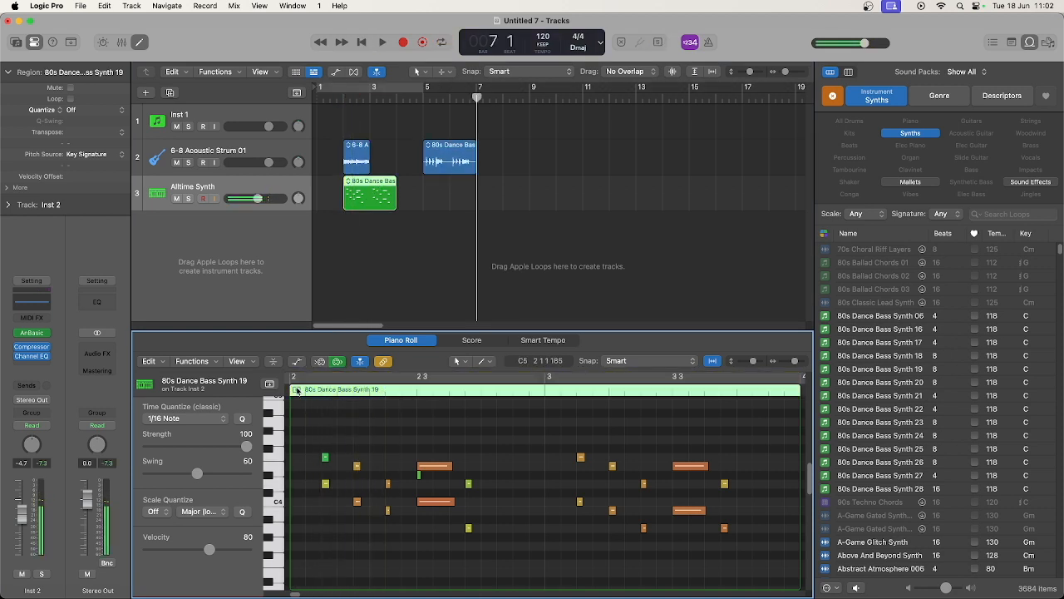
Swap the Alltime Synth region's loop for 80s Dance Bass Synth 13 and play it with the acoustic strum track muted
left_click(348, 182)
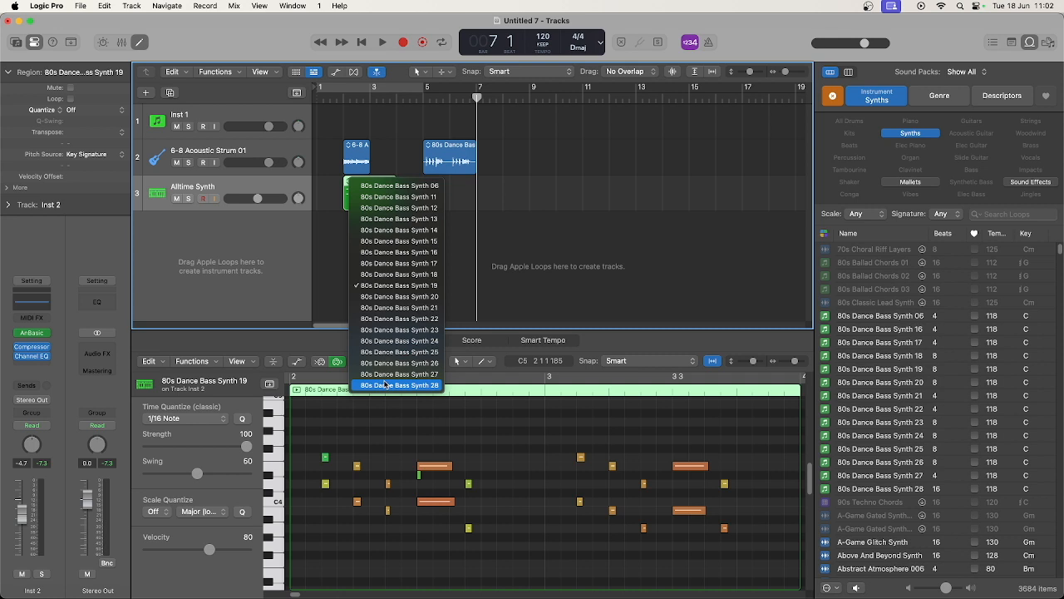
left_click(378, 219)
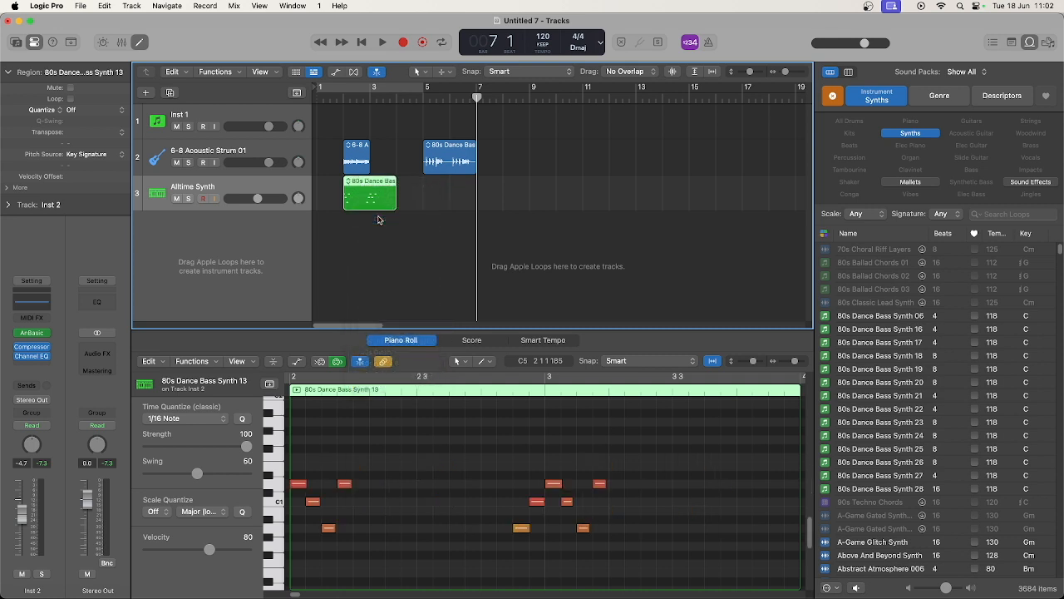
left_click(177, 163)
key("space")
Swap the Alltime Synth region's loop for 80s Dance Bass Synth 24 and play it back
left_click(349, 184)
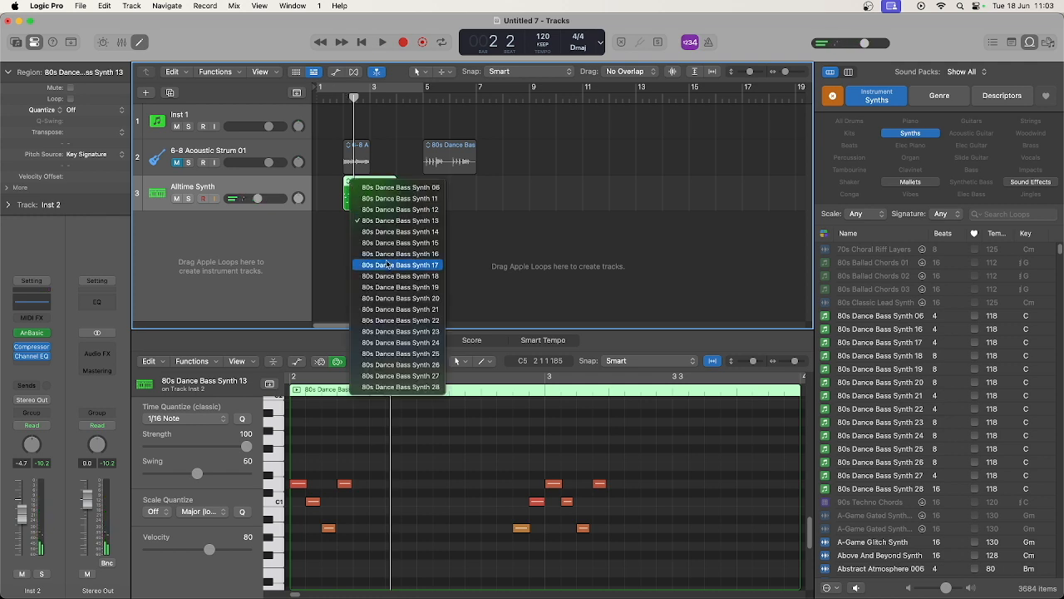
left_click(399, 340)
key("space")
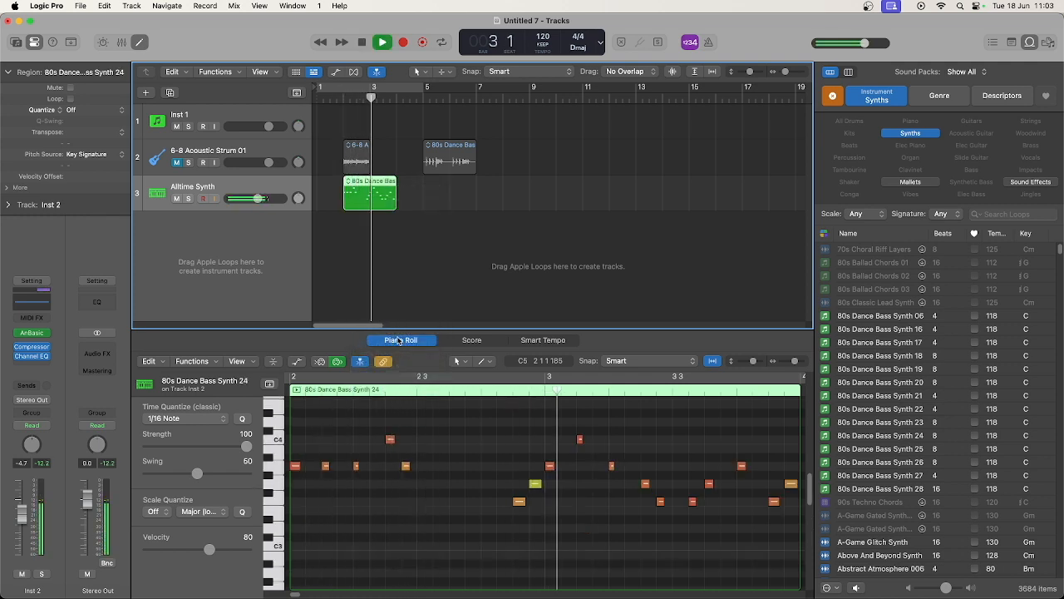
key("space")
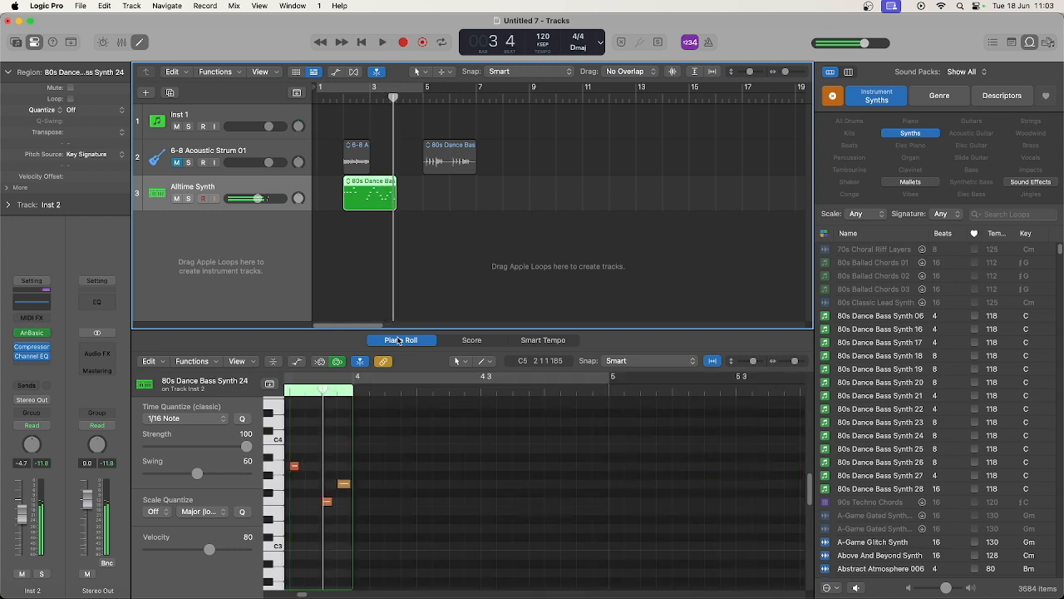
Move all three regions four bars forward together so the first ones start at bar 6
key("super+a")
left_click_drag(358, 146, 464, 147)
Record a MIDI part about two bars long on the Inst 1 track, starting at bar 3
left_click(291, 115)
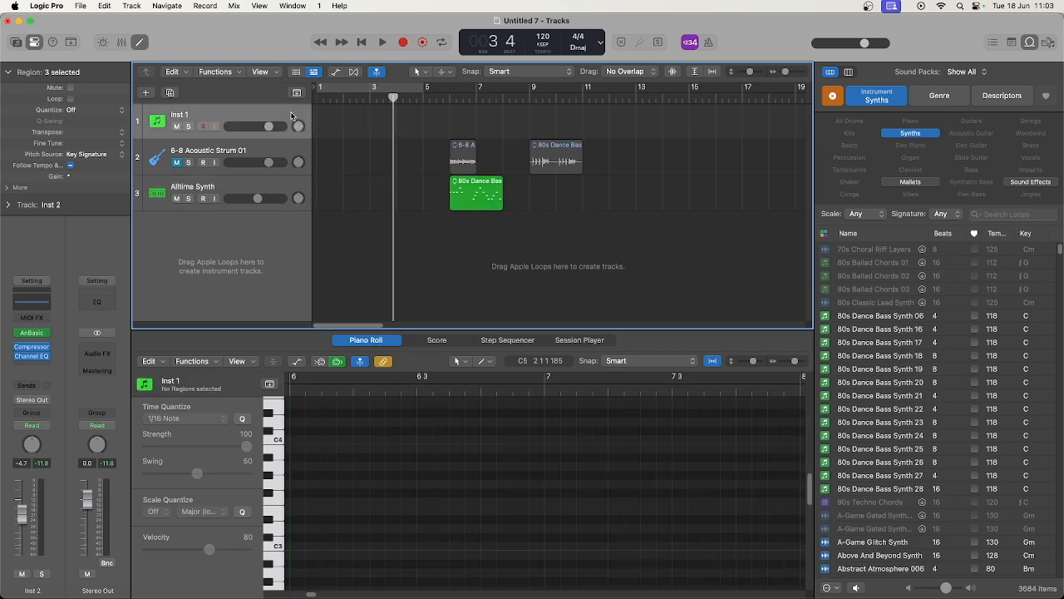
left_click(371, 97)
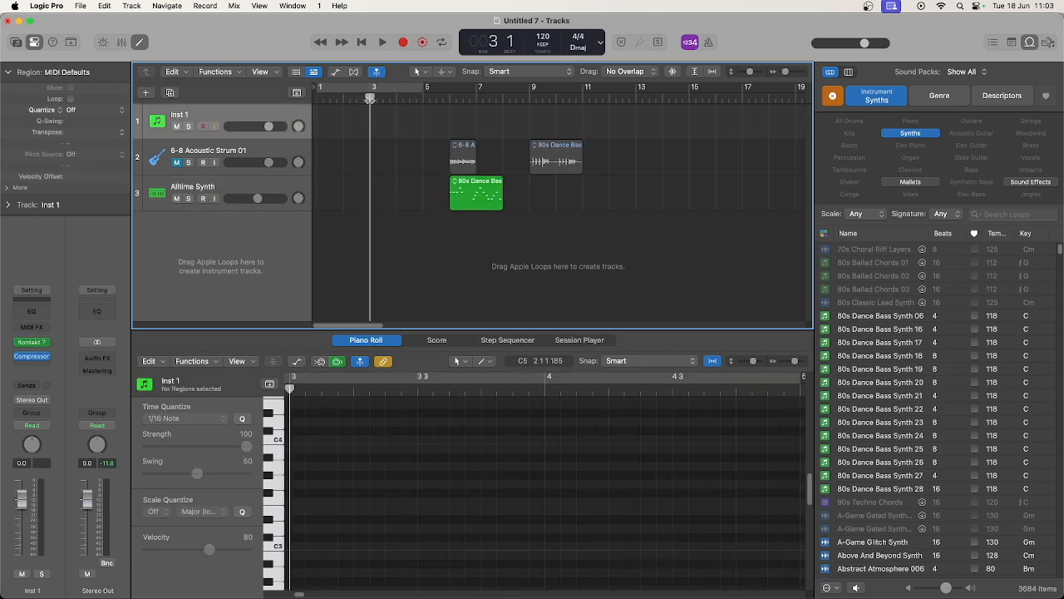
left_click(405, 44)
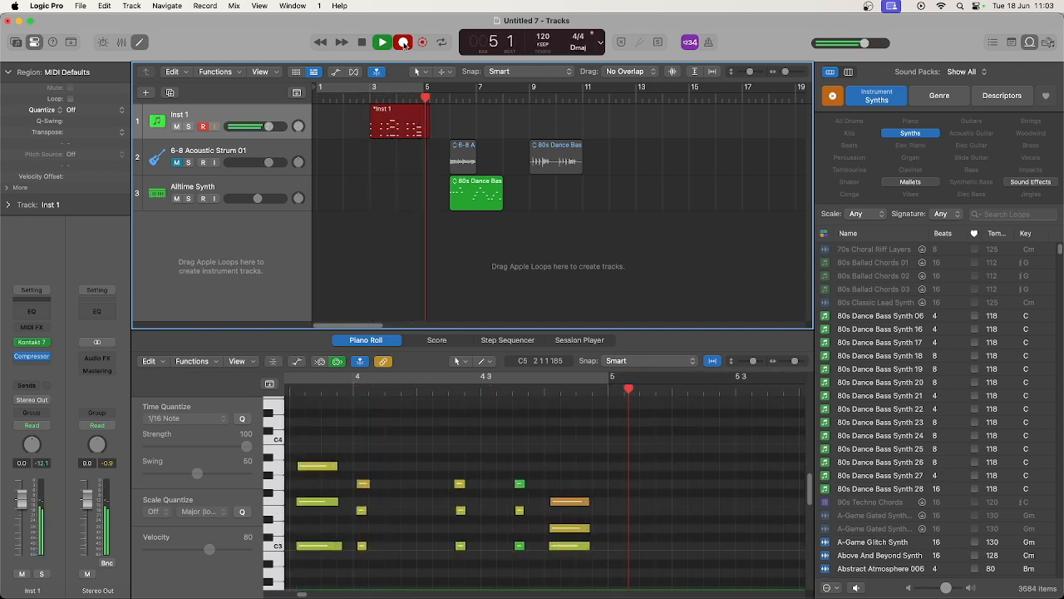
key("space")
Quantize all notes of the recorded Inst 1 region to 1/16 notes and play the region back
left_click(394, 452)
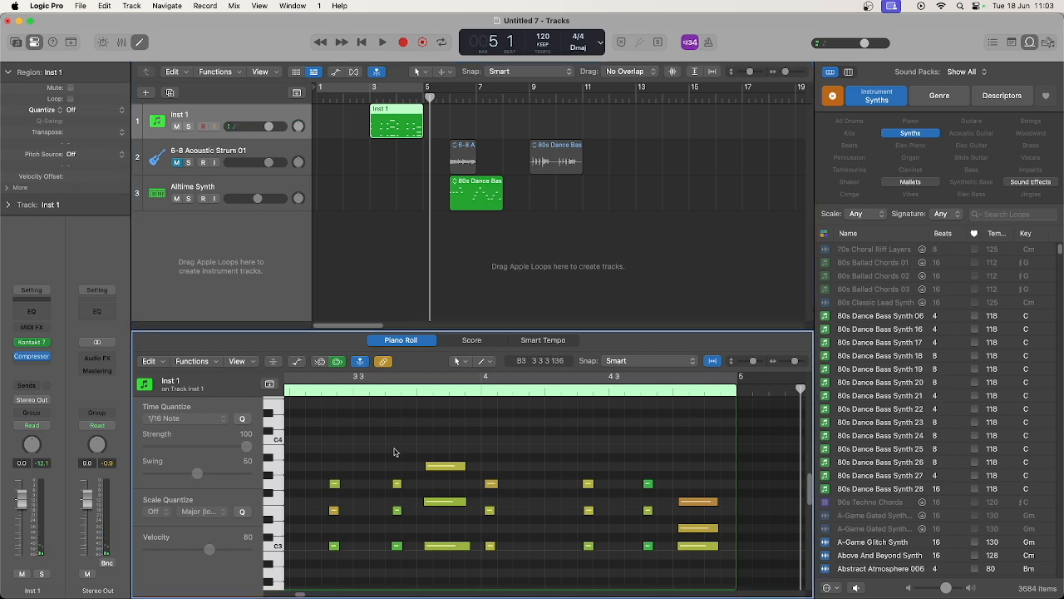
key("super+a")
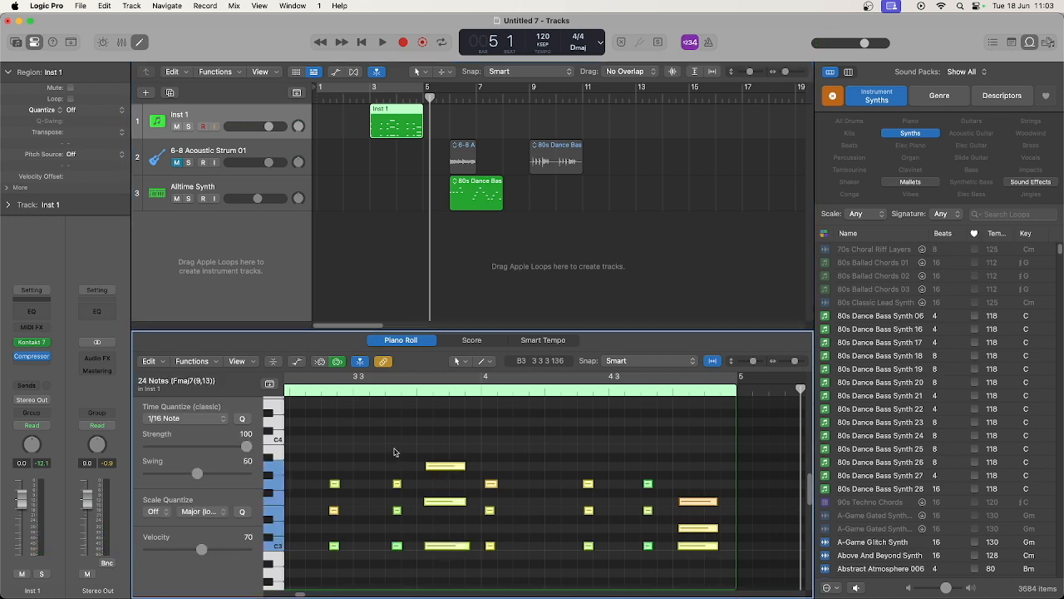
scroll(394, 452, "left", 3)
left_click(395, 451)
key("space")
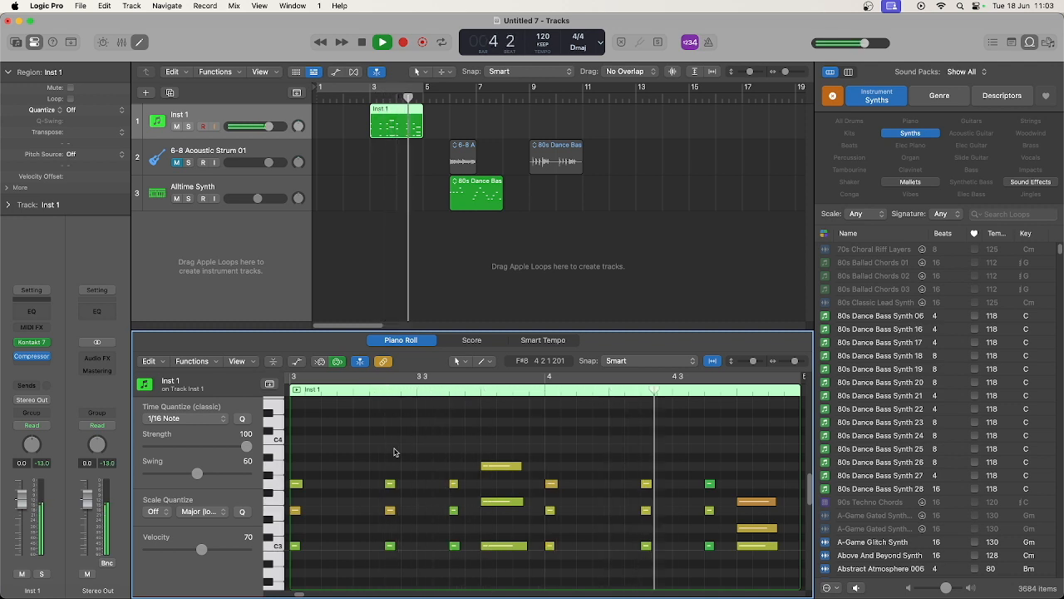
key("space")
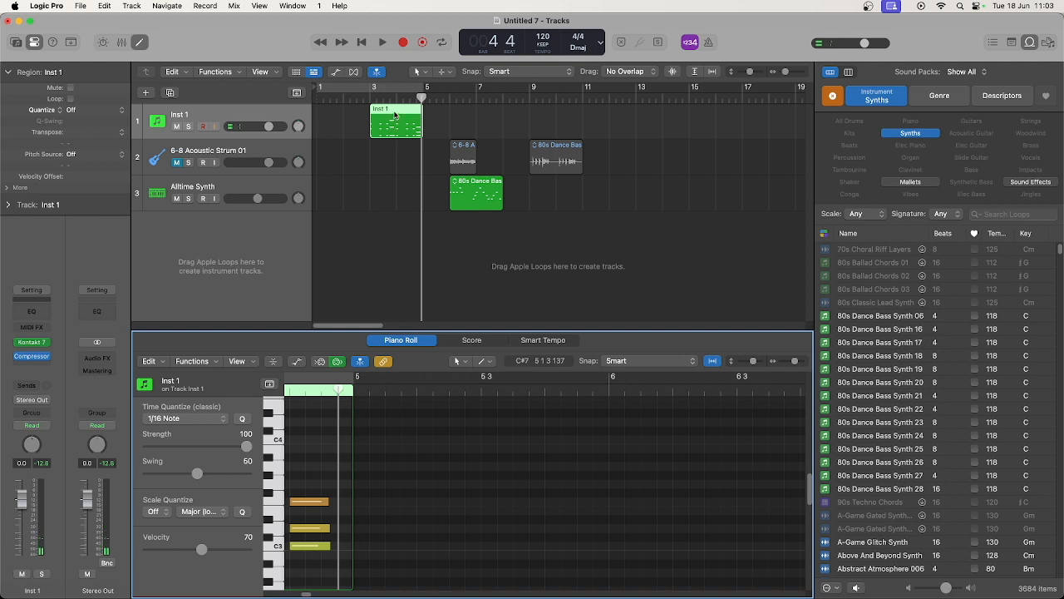
Add the Inst 1 region to the Apple Loops library as a loop named DX Piano with the Major scale
left_click(397, 109)
left_click_drag(397, 109, 914, 423)
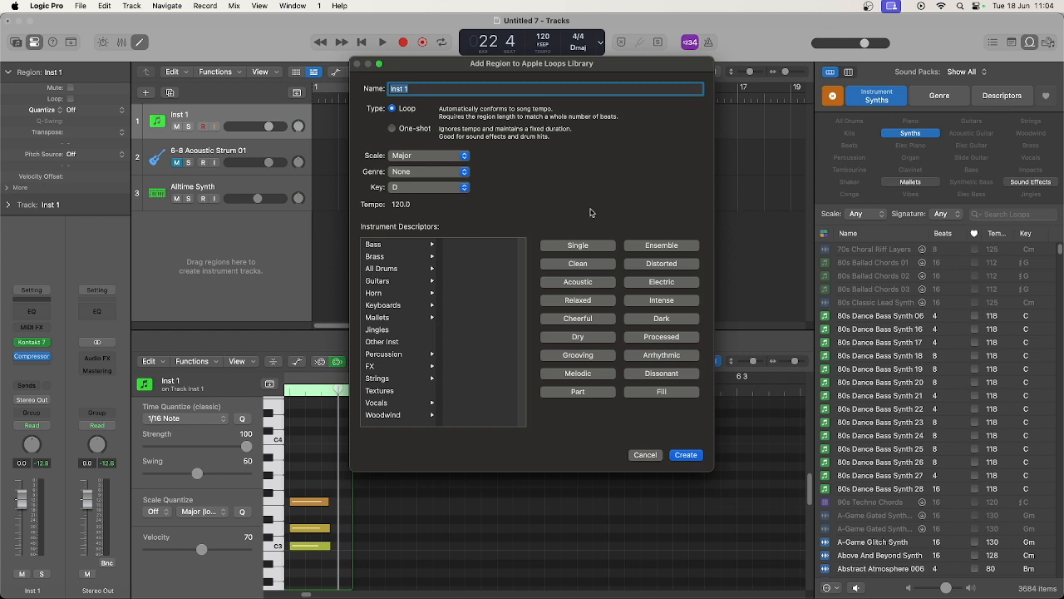
type("DX Piano")
left_click(454, 162)
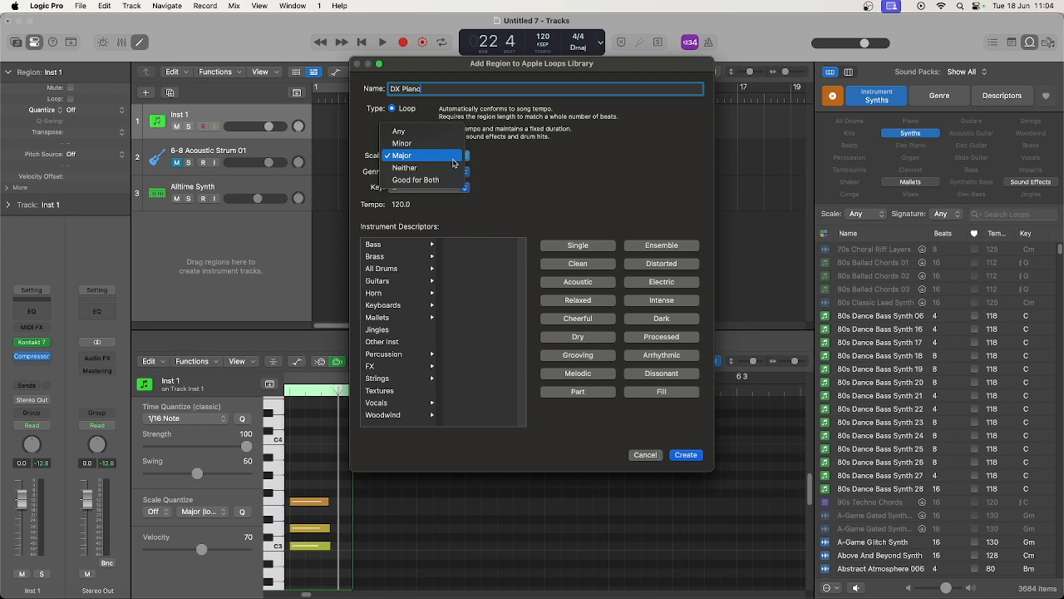
left_click(453, 159)
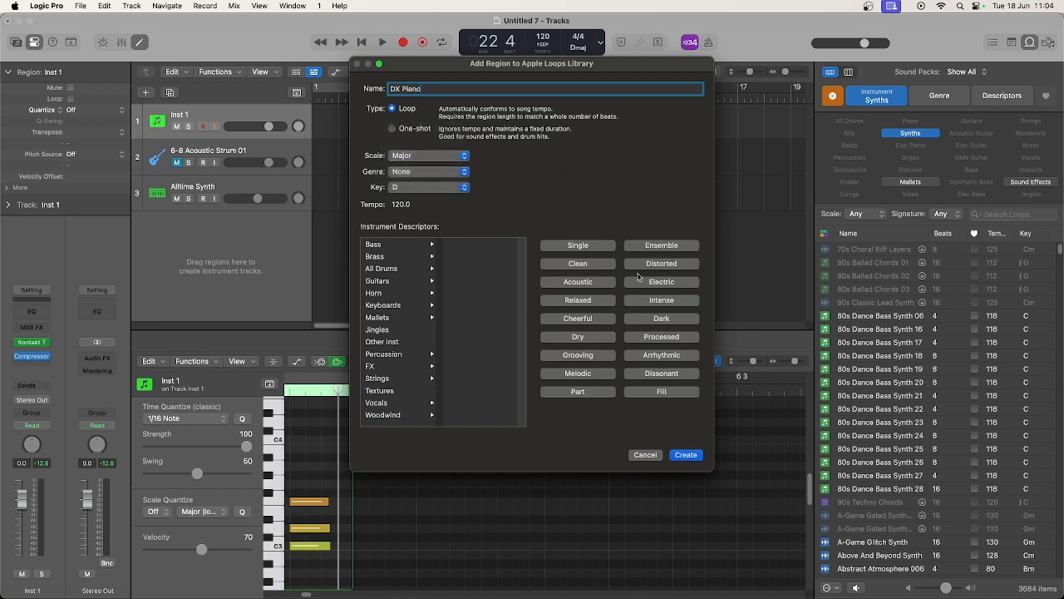
left_click(684, 455)
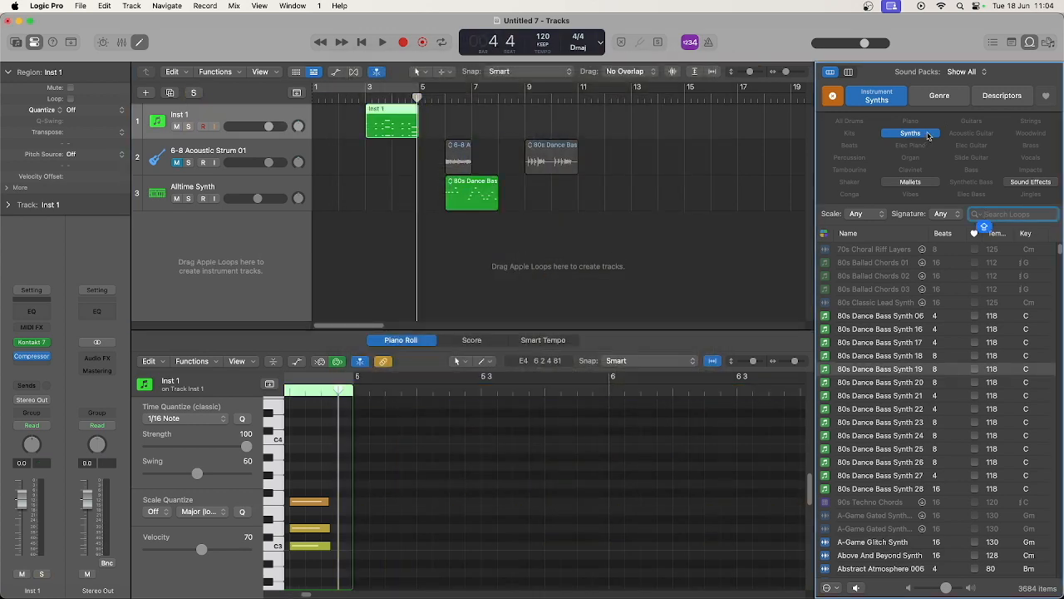
Remove the Synths filter, search the loops for "DX", and add DX Piano at bar 9 on a new track
left_click(929, 135)
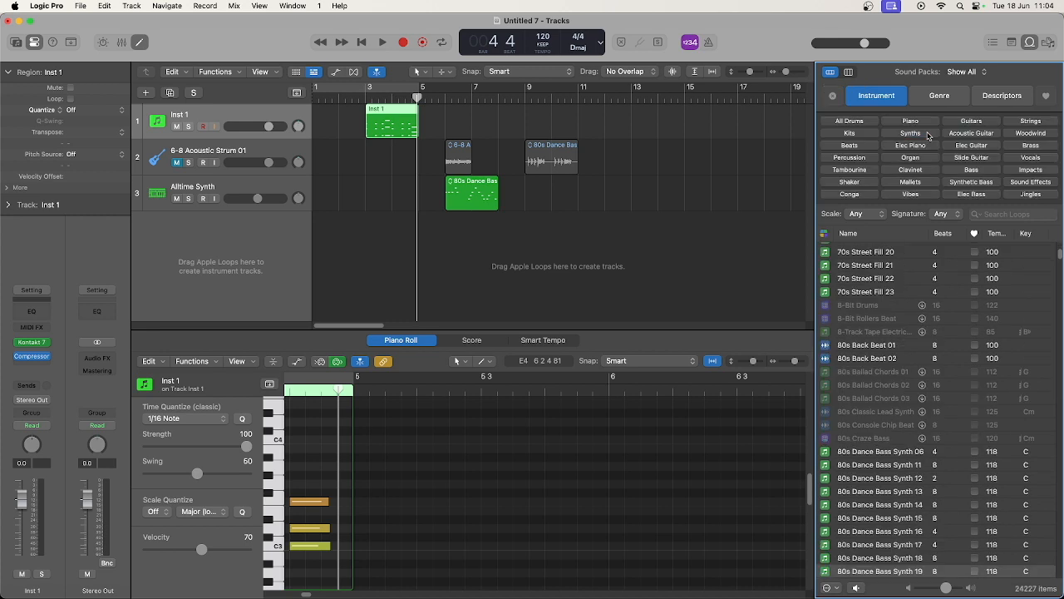
left_click(1015, 214)
type("DX")
left_click_drag(852, 261, 530, 227)
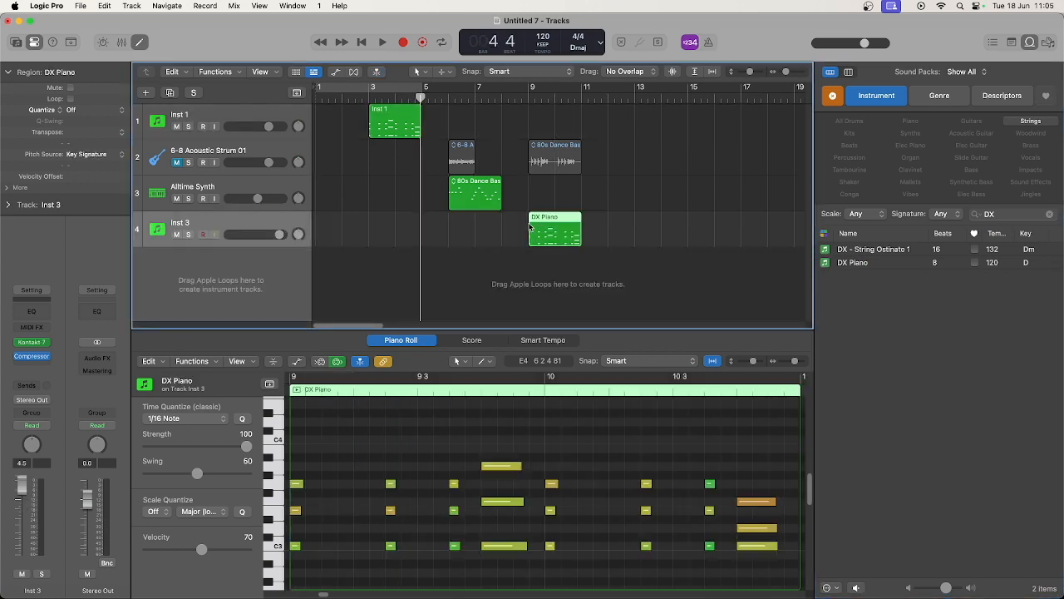